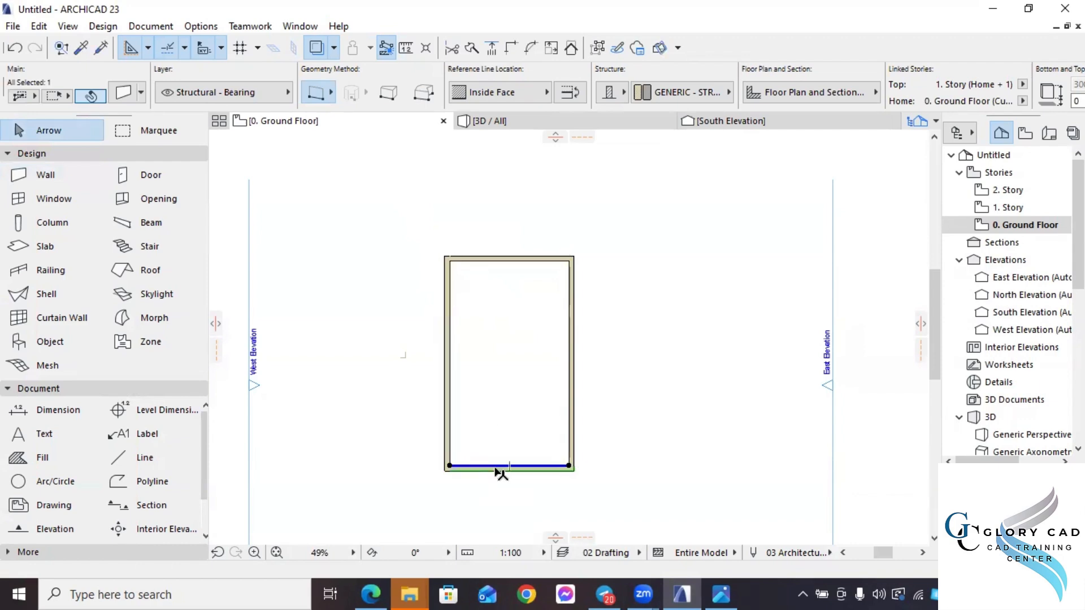
pyautogui.keyDown('shift'); pyautogui.click(505, 259); pyautogui.keyUp('shift')
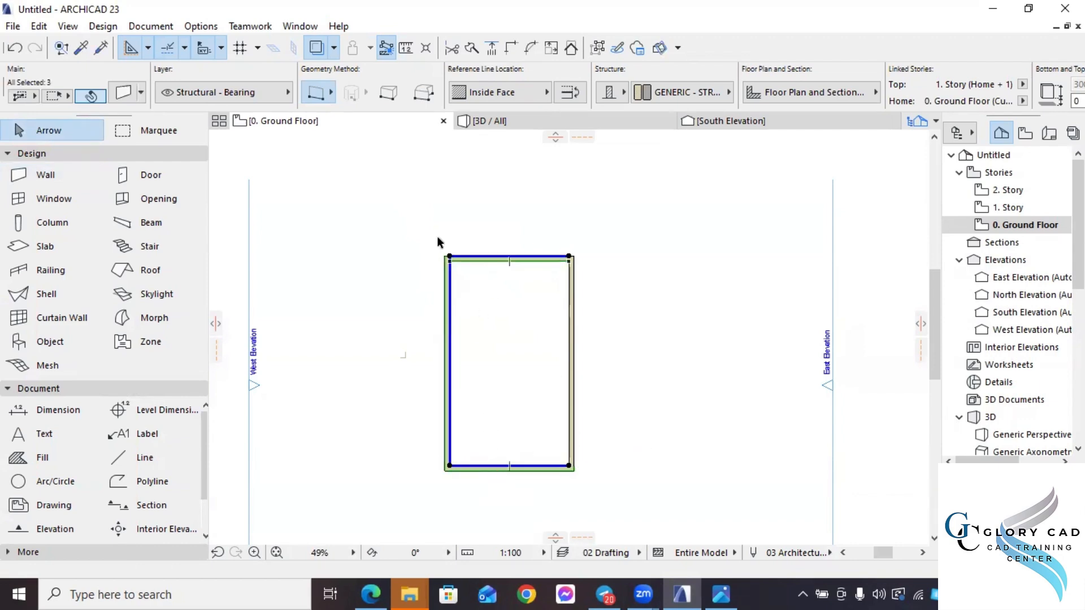
pyautogui.rightClick(472, 260)
pyautogui.moveTo(583, 373)
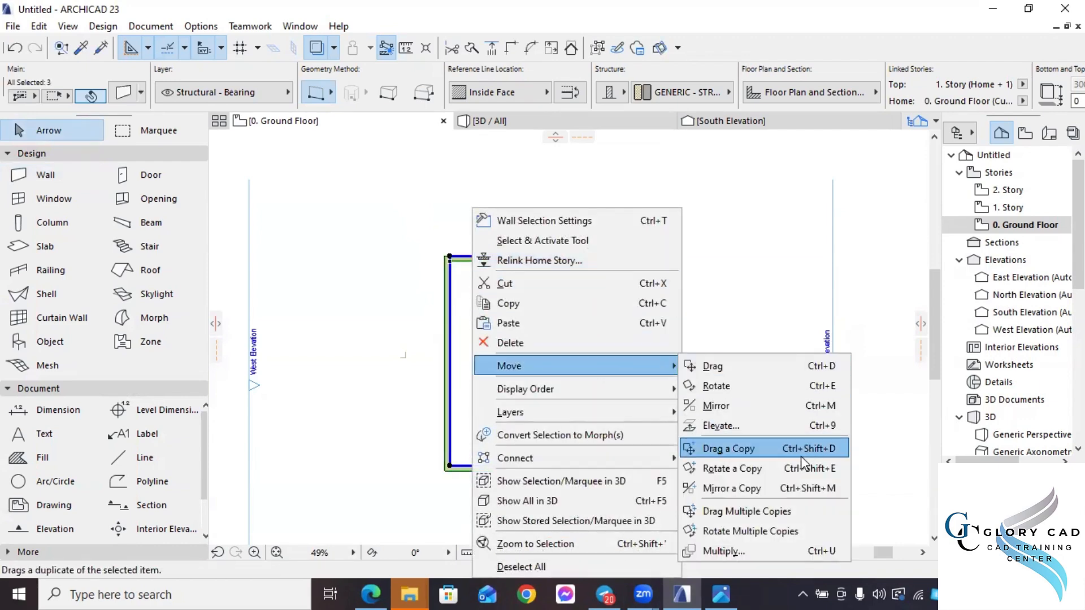
pyautogui.click(789, 489)
pyautogui.click(576, 248)
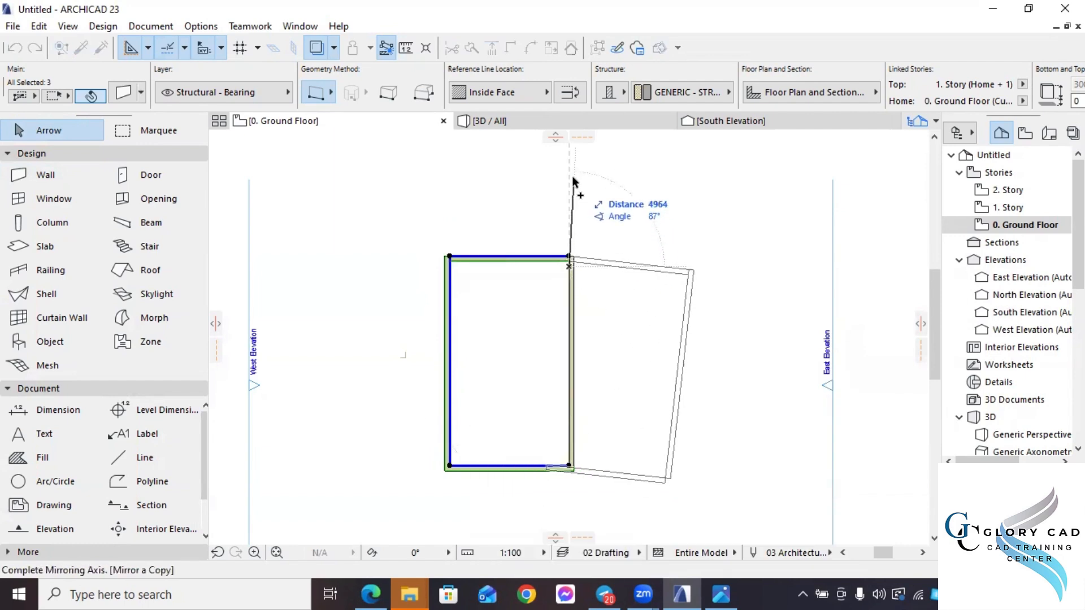
pyautogui.press('Escape')
pyautogui.scroll(4, 579, 243)
pyautogui.scroll(4, 572, 257)
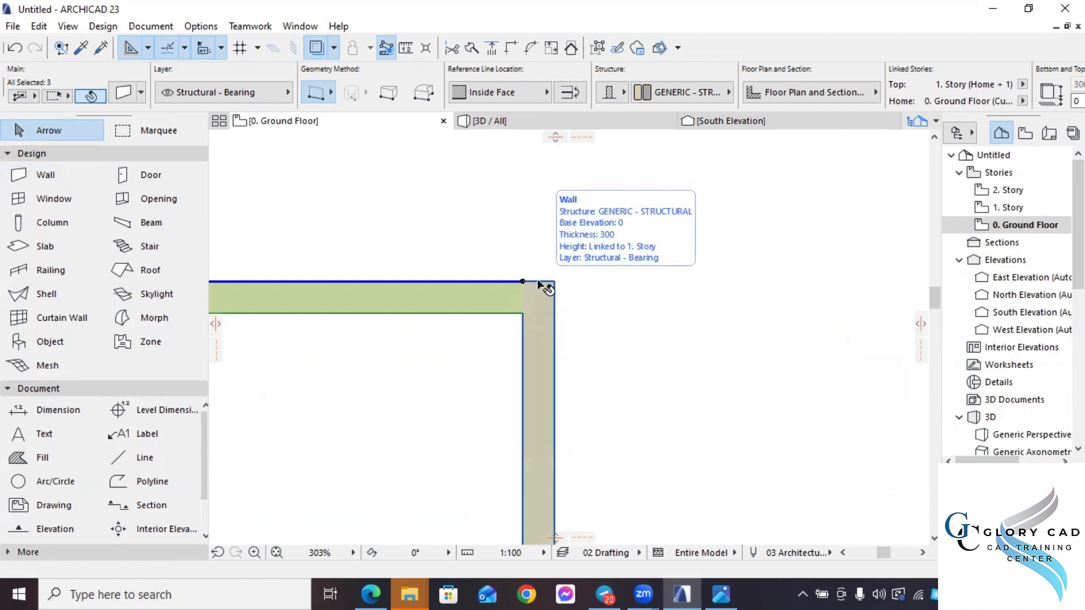
pyautogui.click(541, 283)
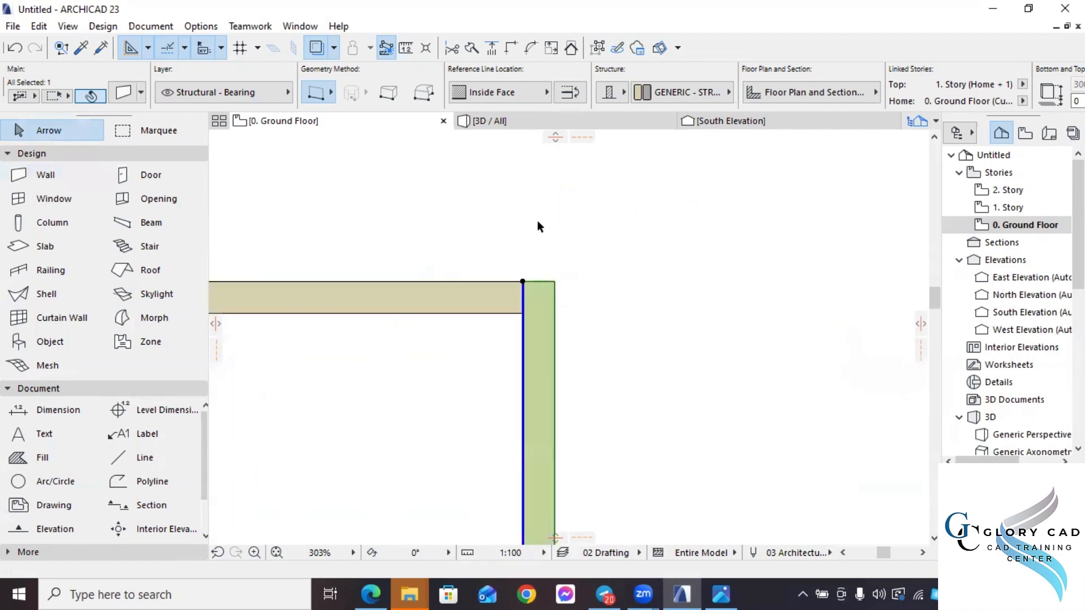
# Select the left, upper and lower walls of the rectangular room together, leaving out the right wall.
pyautogui.scroll(-6, 538, 274)
pyautogui.click(492, 488)
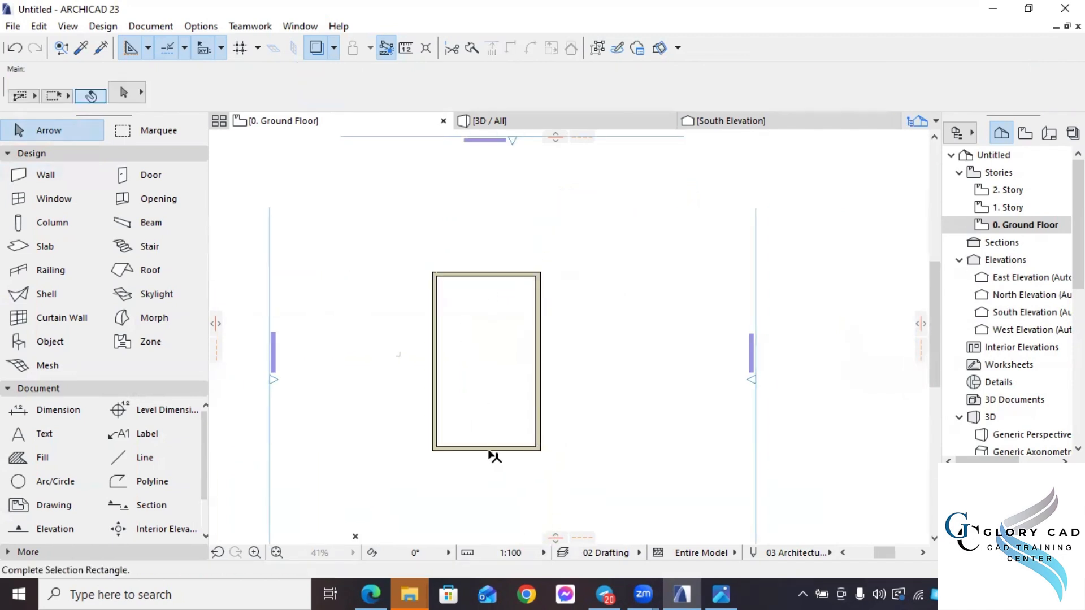
pyautogui.click(399, 243)
pyautogui.rightClick(431, 303)
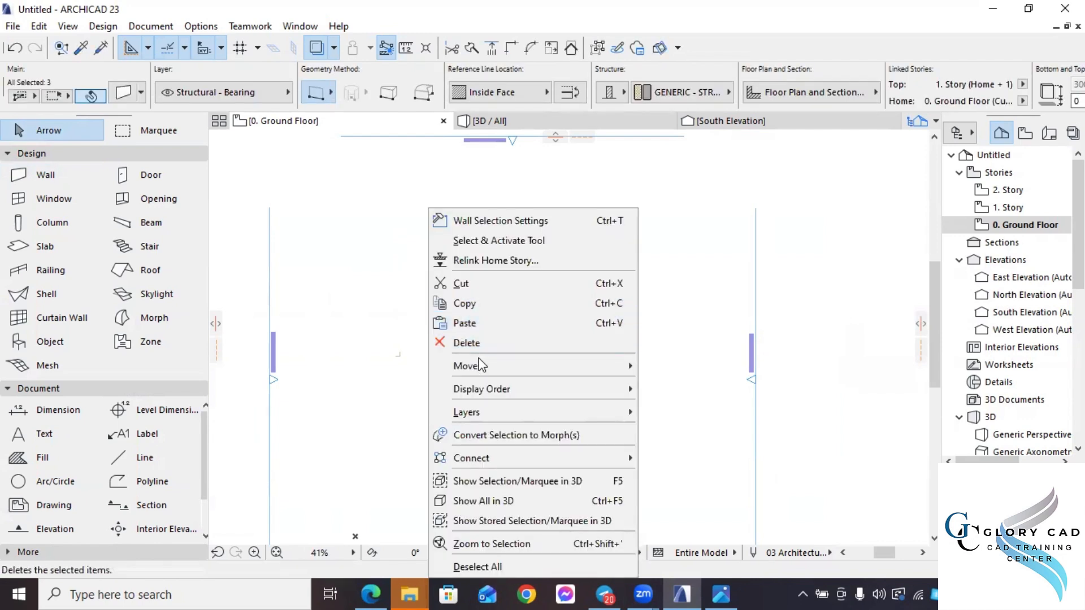
pyautogui.moveTo(479, 366)
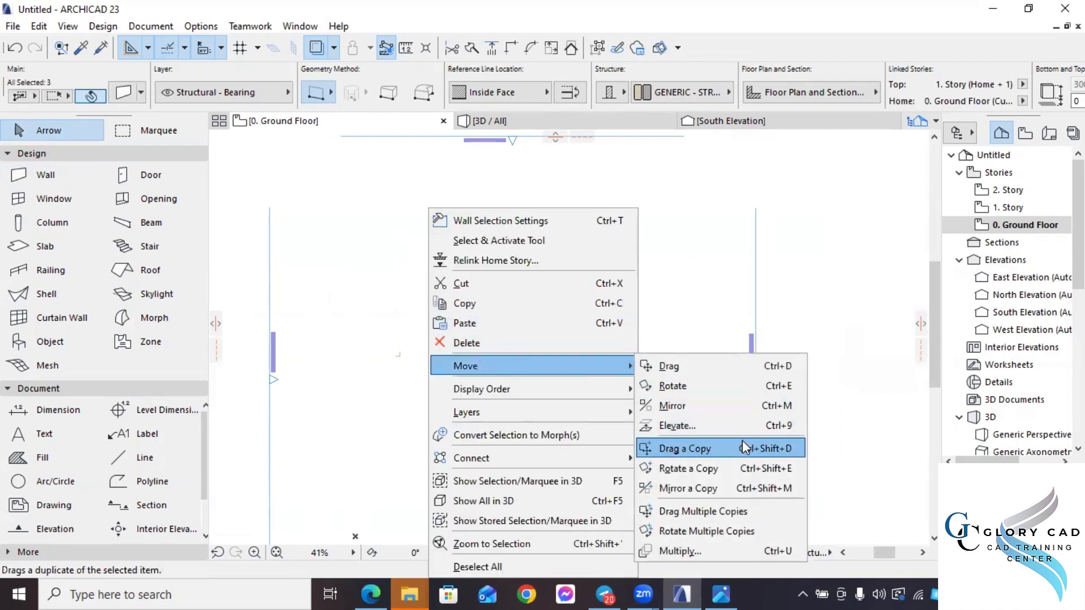
pyautogui.click(734, 488)
pyautogui.scroll(6, 525, 195)
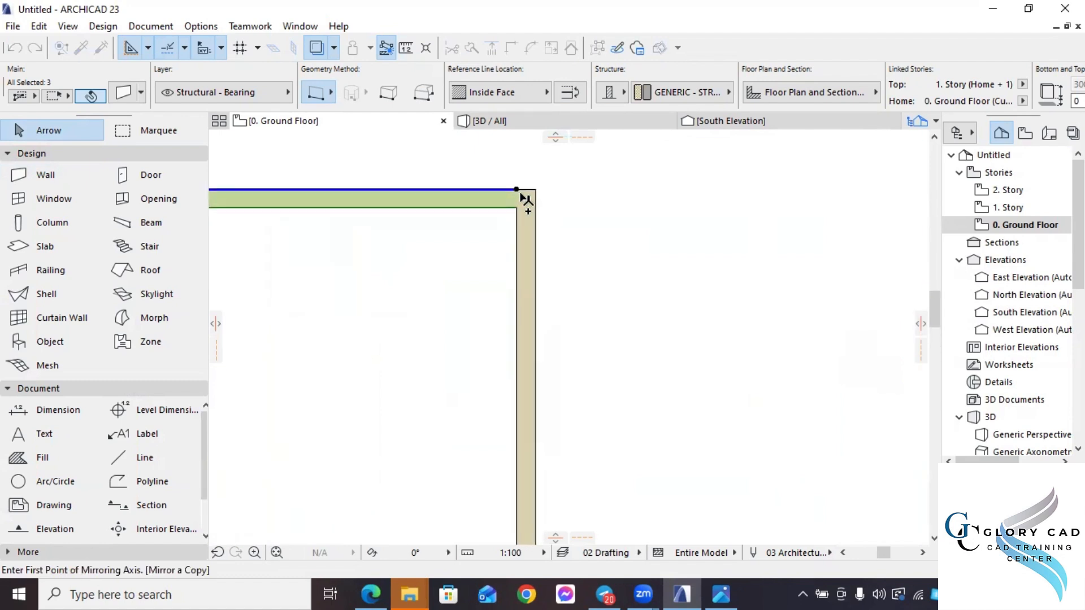
pyautogui.click(529, 187)
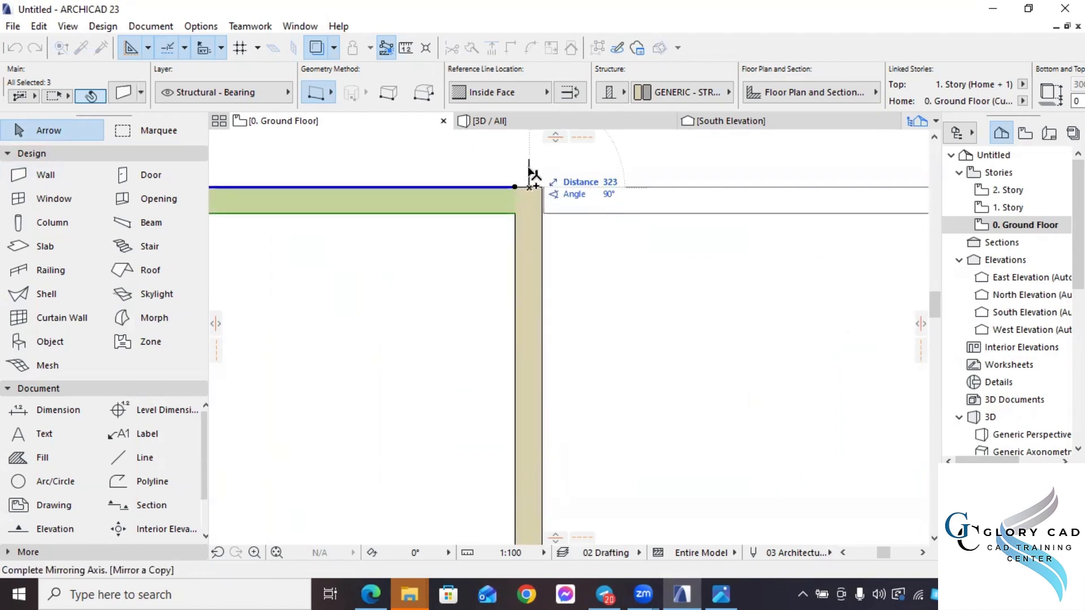
pyautogui.click(528, 175)
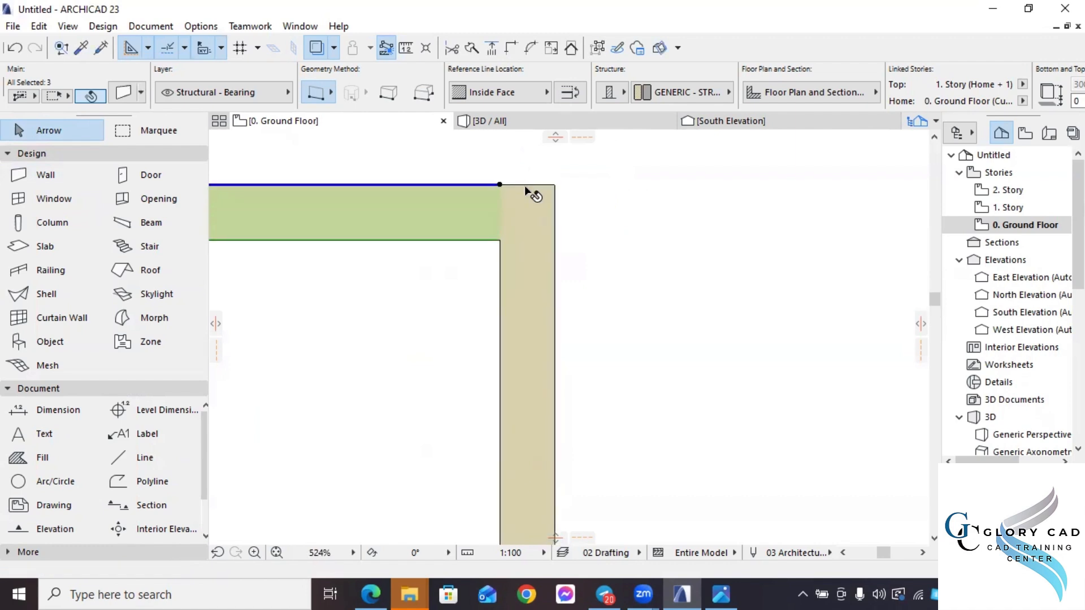
pyautogui.scroll(-3, 524, 184)
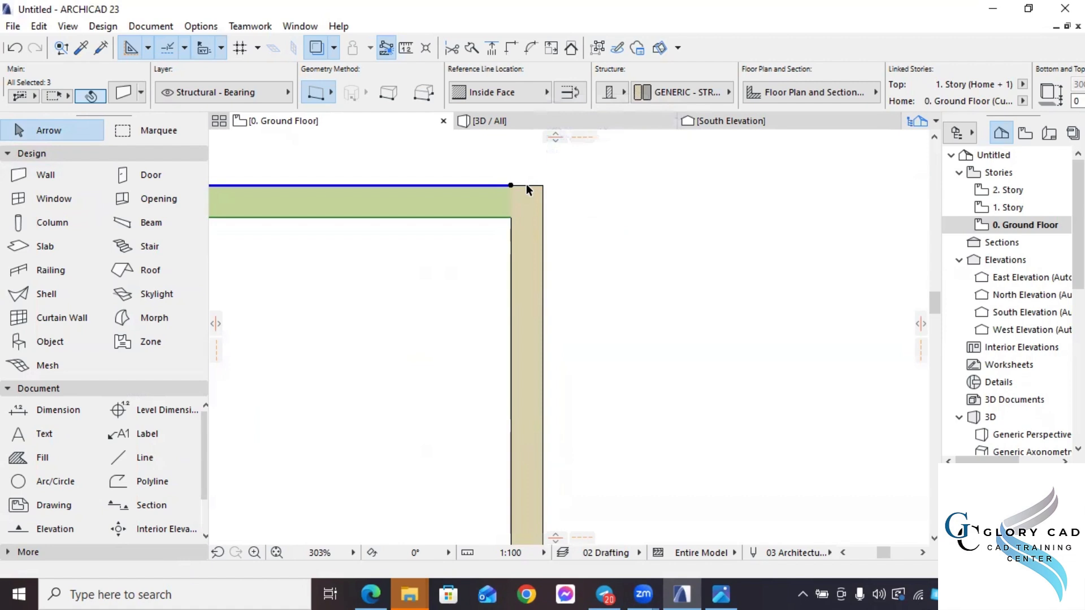
pyautogui.scroll(-8, 588, 232)
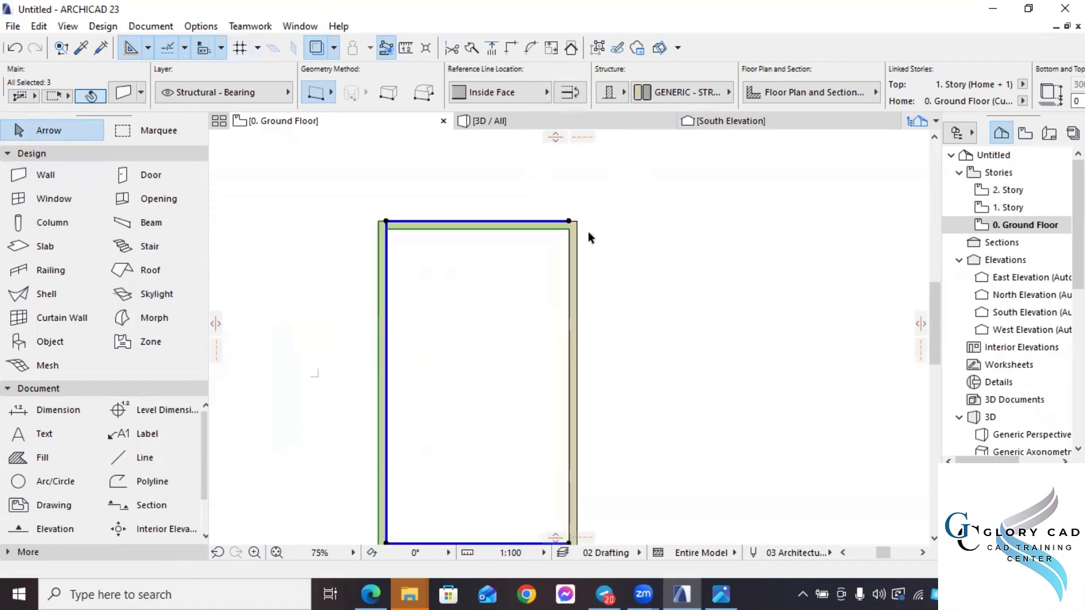
pyautogui.scroll(-1, 588, 232)
pyautogui.scroll(2, 616, 455)
pyautogui.scroll(-1, 556, 459)
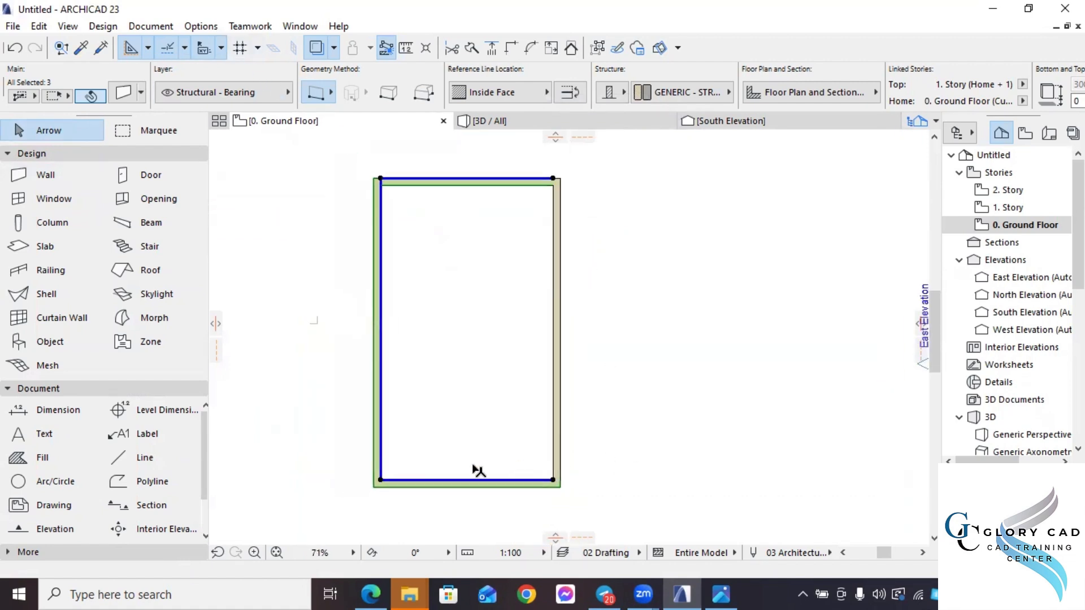
pyautogui.rightClick(453, 486)
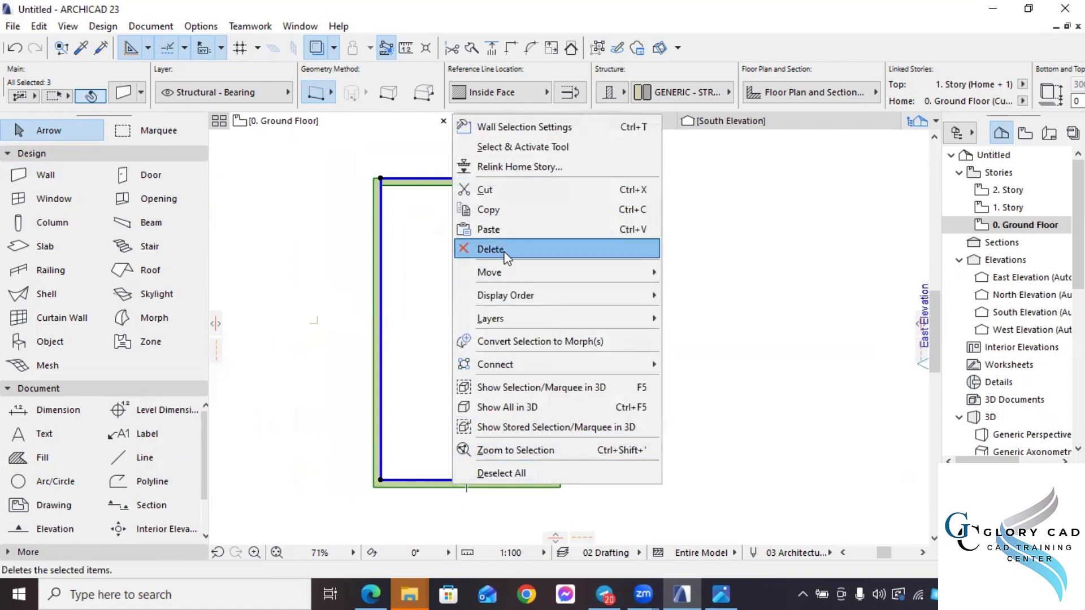
pyautogui.moveTo(510, 278)
pyautogui.click(728, 347)
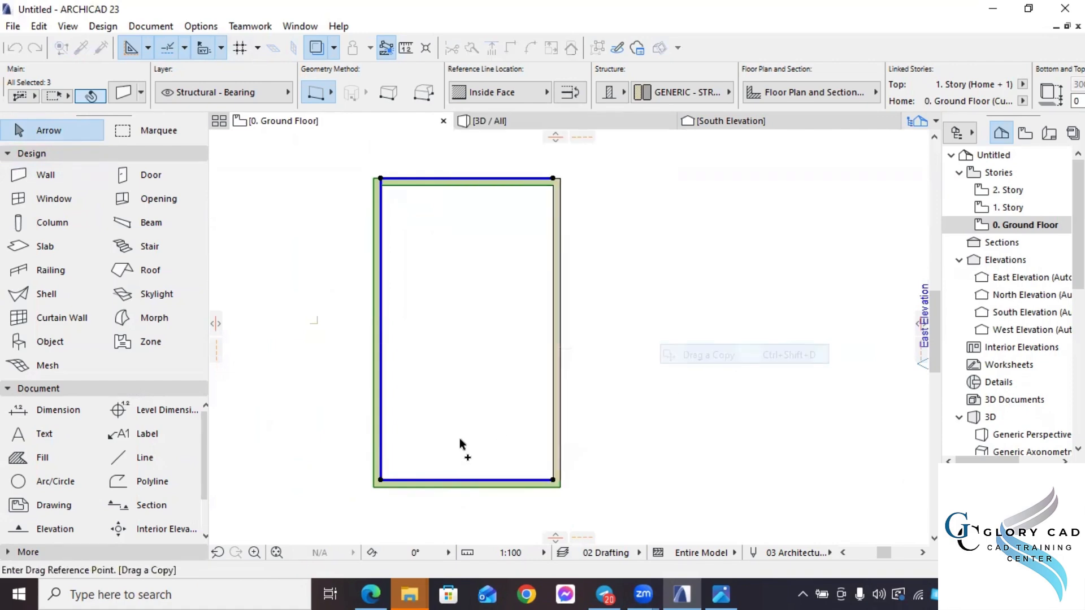
pyautogui.click(375, 488)
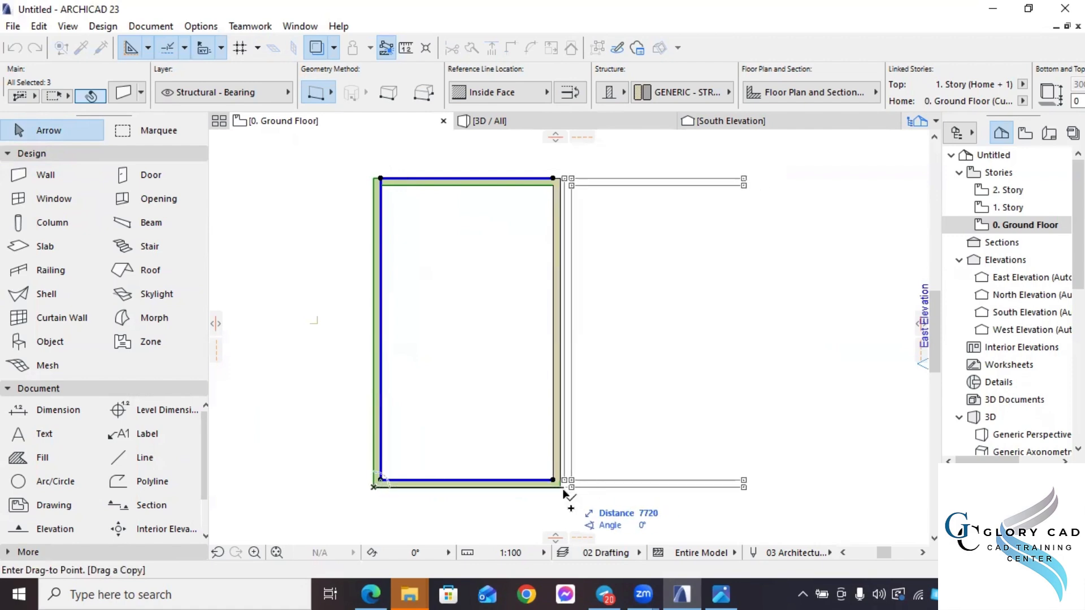
pyautogui.press('Escape')
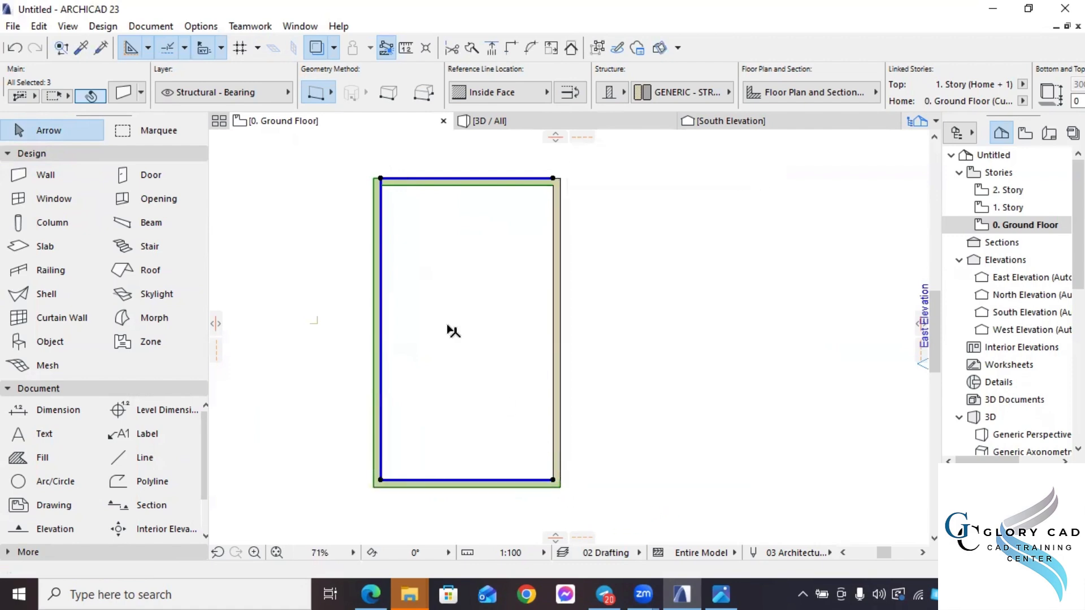
# Mirror a copy of the three selected walls about a vertical axis through the right wall's outer upper corner.
pyautogui.rightClick(451, 327)
pyautogui.moveTo(512, 373)
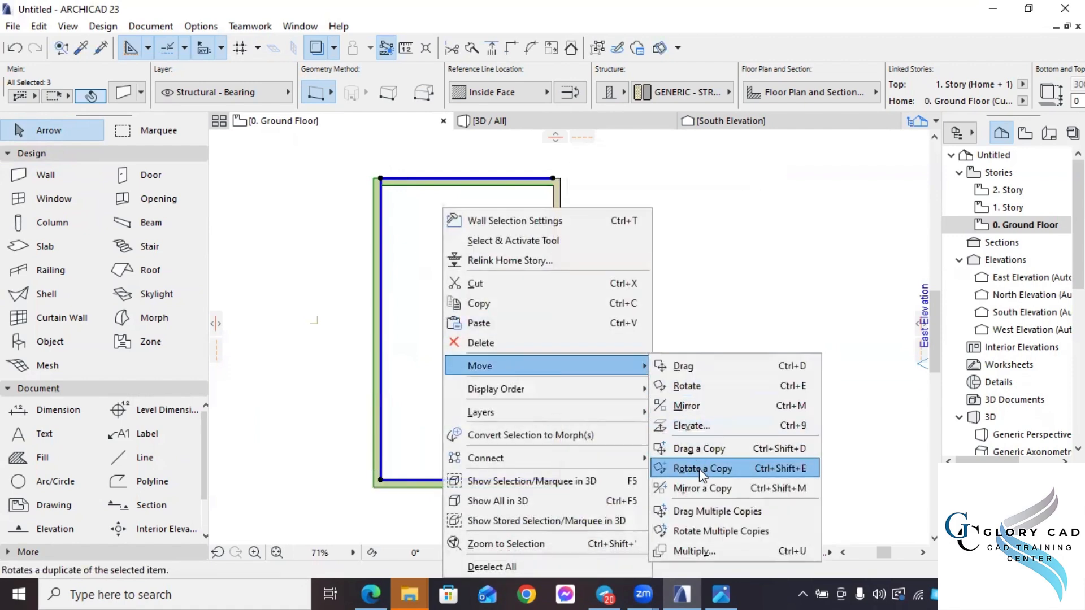
pyautogui.click(706, 490)
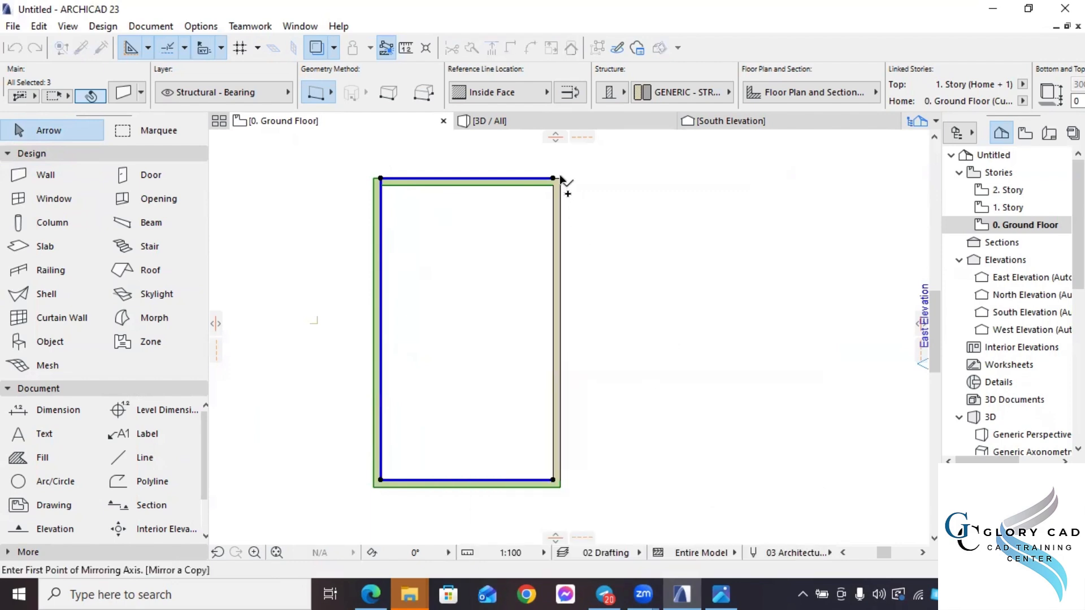
pyautogui.click(560, 178)
pyautogui.click(563, 149)
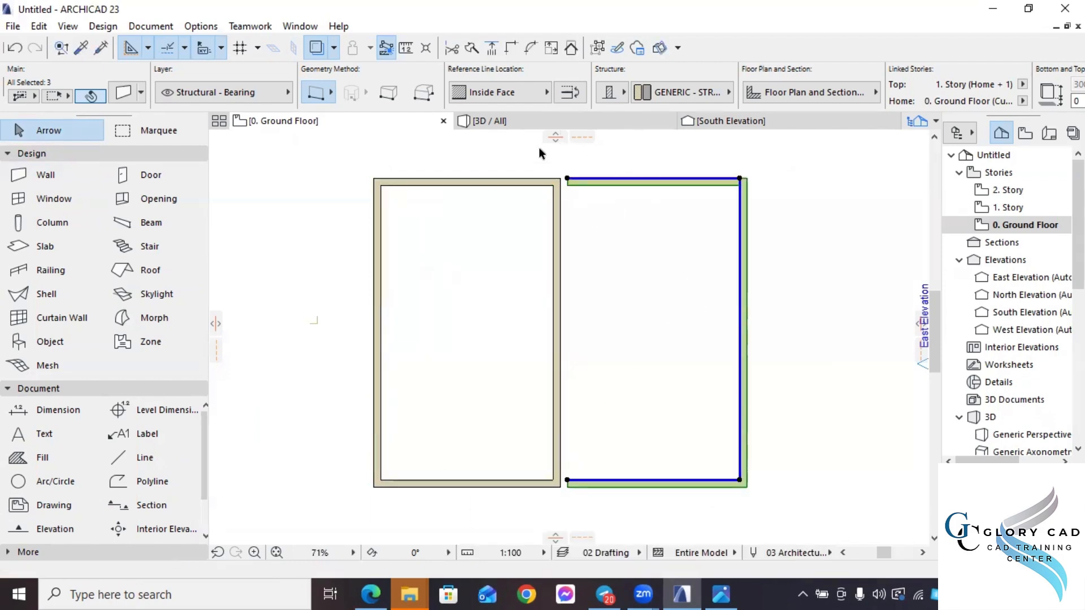
# Move the mirrored walls 300 mm left so their open ends meet the outer face of the shared wall, and deselect them.
pyautogui.scroll(4, 561, 173)
pyautogui.hotkey('ctrl', 'd')
pyautogui.click(585, 198)
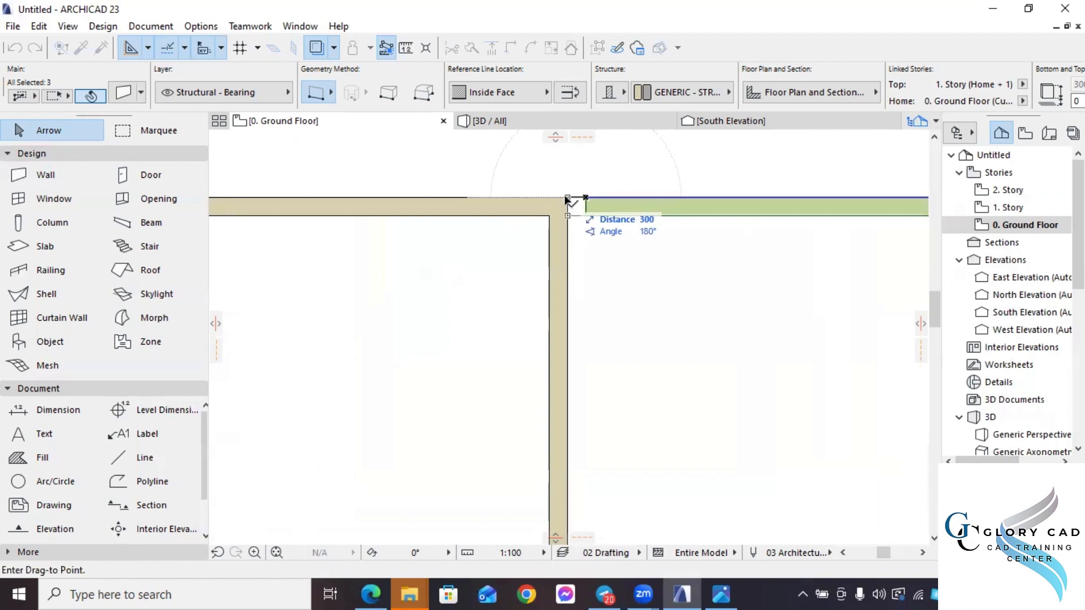
pyautogui.click(568, 199)
pyautogui.scroll(-4, 591, 246)
pyautogui.click(591, 256)
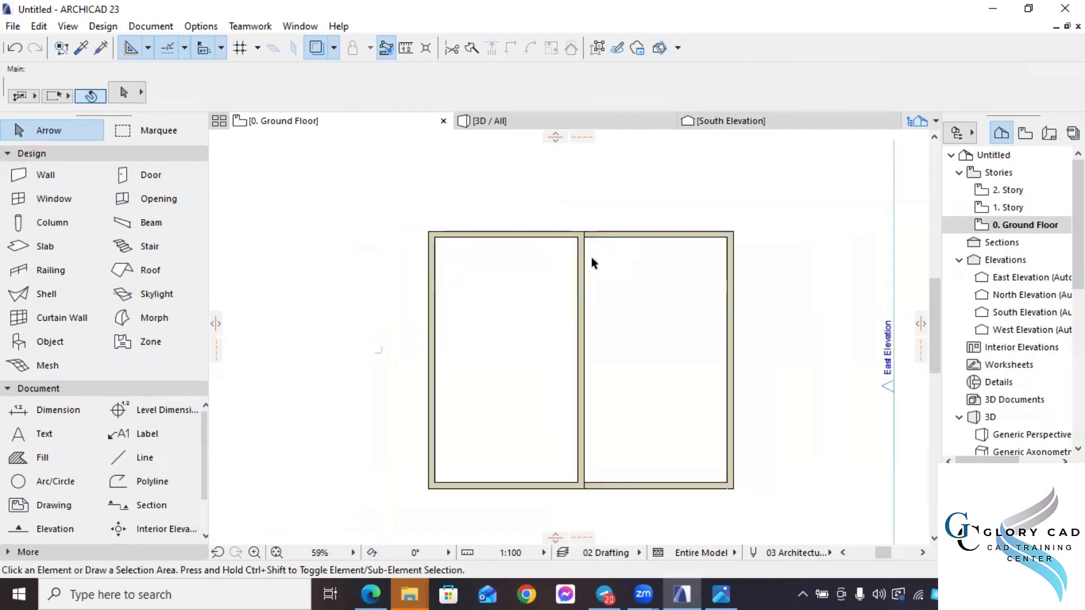
# Try stretching the second room's lower wall about 170 mm into the shared wall, and undo the stretch.
pyautogui.scroll(5, 576, 215)
pyautogui.click(544, 199)
pyautogui.scroll(-3, 632, 222)
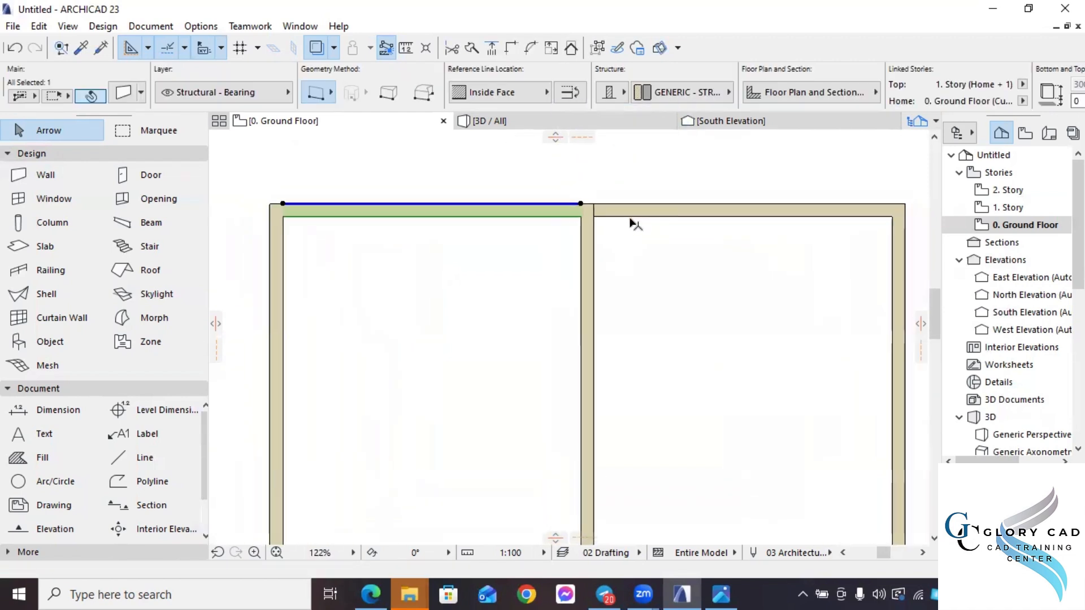
pyautogui.scroll(4, 604, 396)
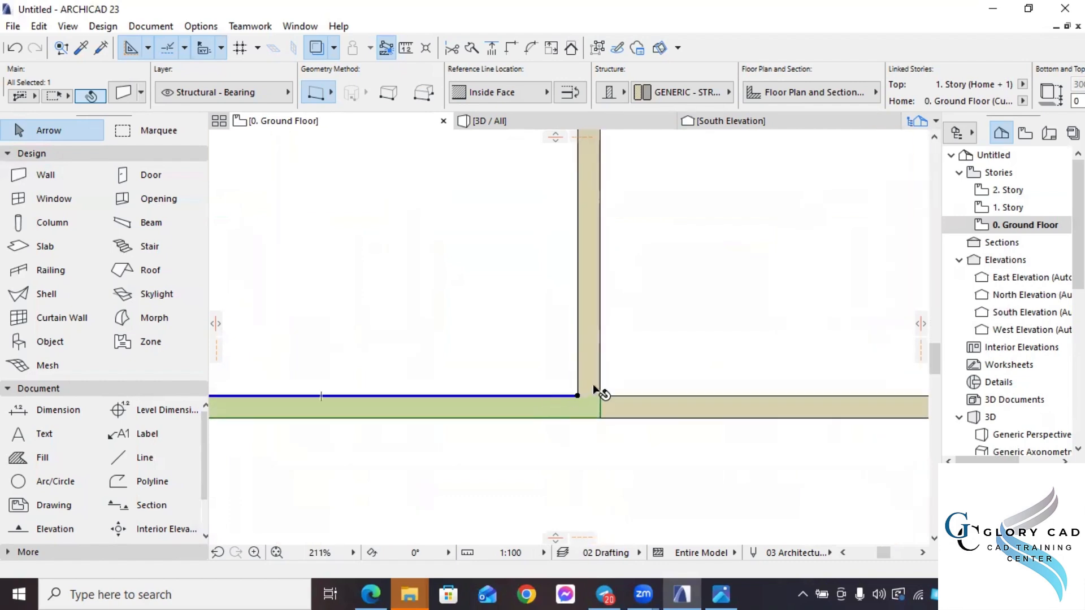
pyautogui.click(612, 401)
pyautogui.scroll(6, 580, 390)
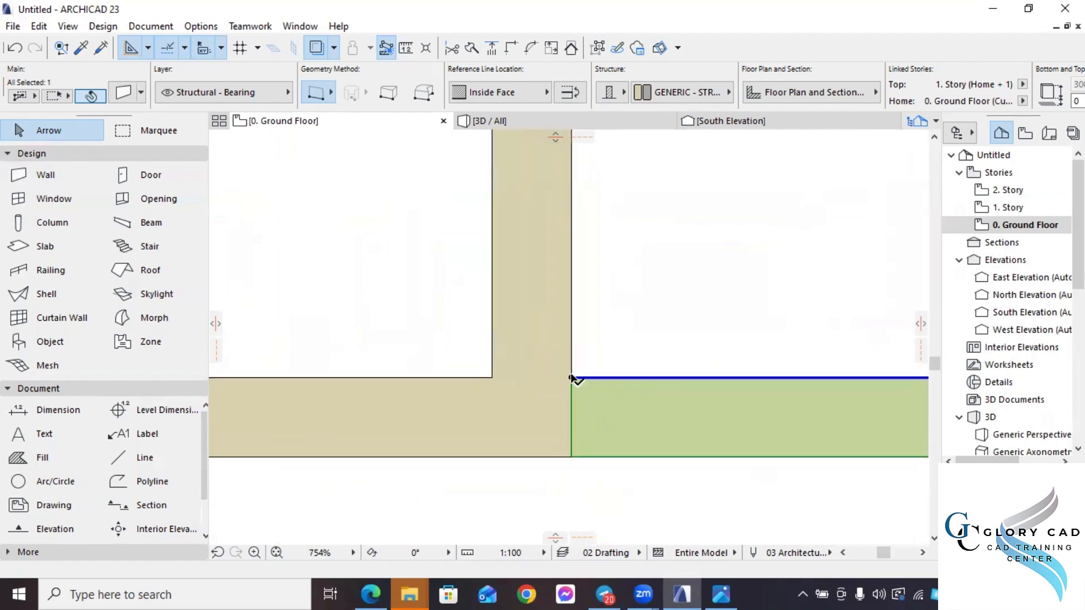
pyautogui.click(572, 377)
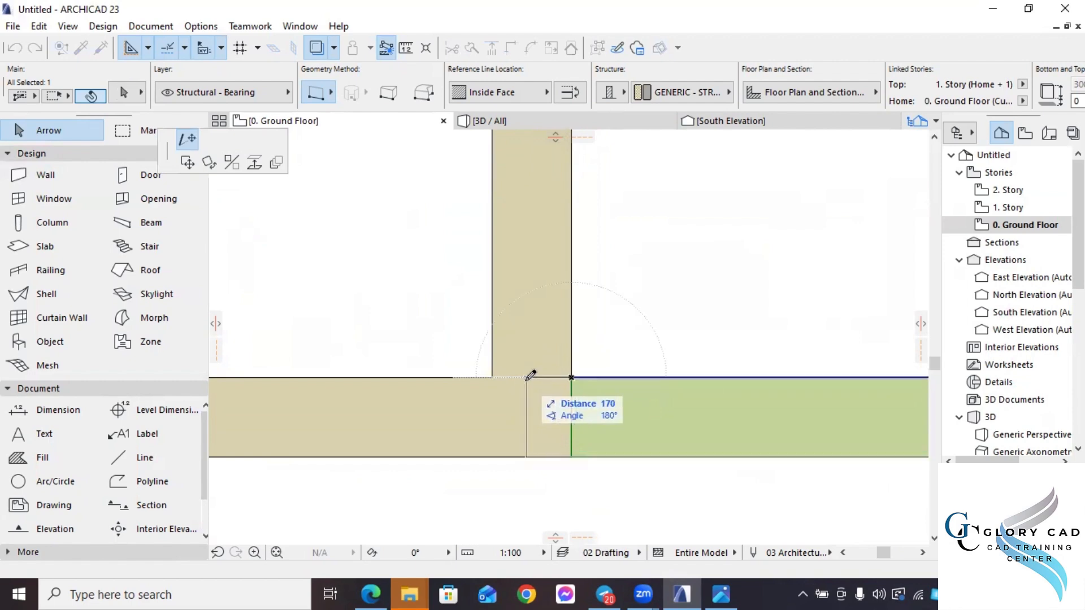
pyautogui.click(527, 377)
pyautogui.hotkey('ctrl', 'z')
pyautogui.scroll(-5, 643, 352)
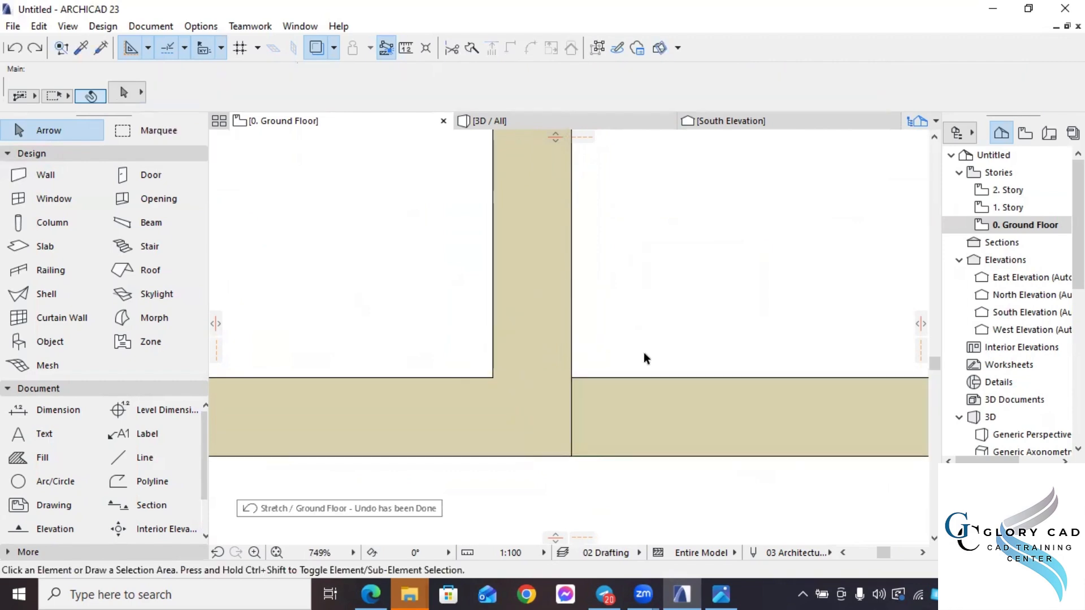
pyautogui.scroll(-6, 642, 382)
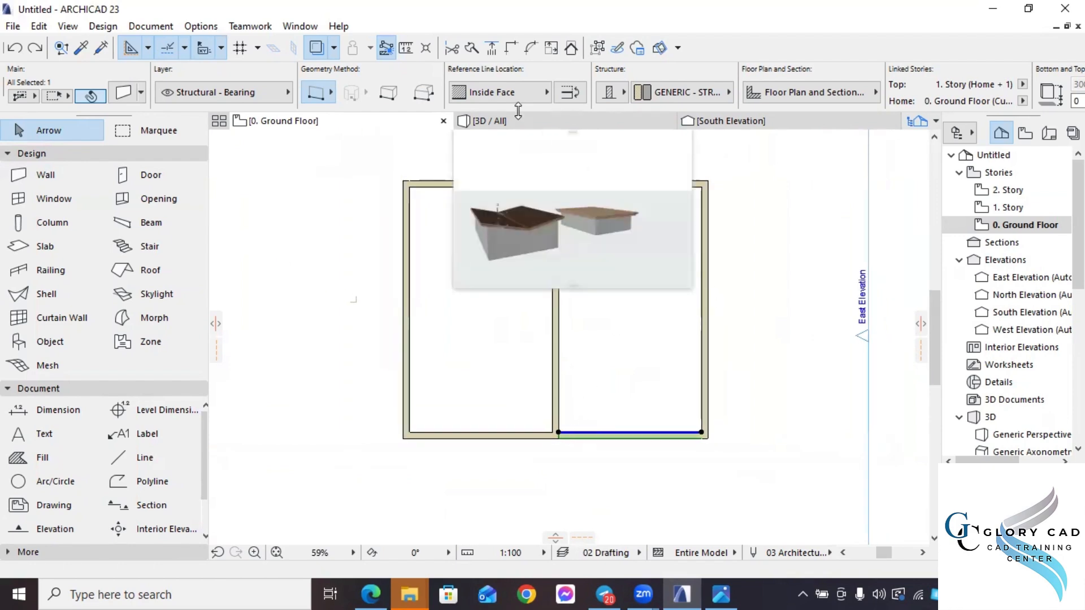
# In the 3D view, set the top link of the second room's three added walls to Not Linked and their height to 1500 mm.
pyautogui.click(490, 121)
pyautogui.scroll(2, 599, 374)
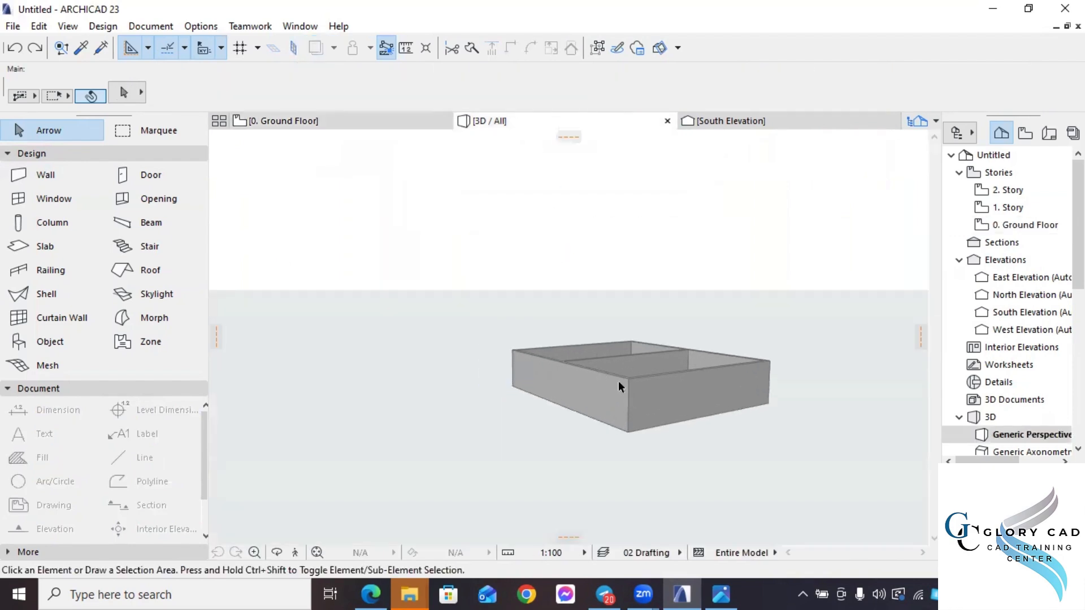
pyautogui.click(619, 381)
pyautogui.keyDown('shift'); pyautogui.click(697, 379); pyautogui.keyUp('shift')
pyautogui.keyDown('shift'); pyautogui.click(726, 351); pyautogui.keyUp('shift')
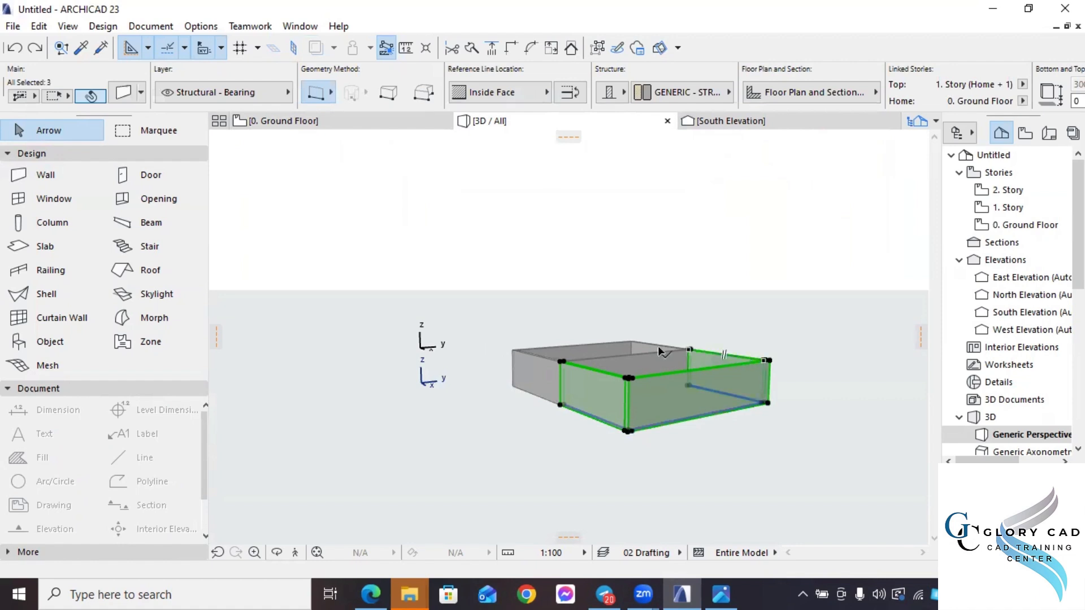
pyautogui.keyDown('shift'); pyautogui.moveTo(635, 377); pyautogui.dragTo(717, 412, button='middle'); pyautogui.keyUp('shift')
pyautogui.scroll(-3, 724, 93)
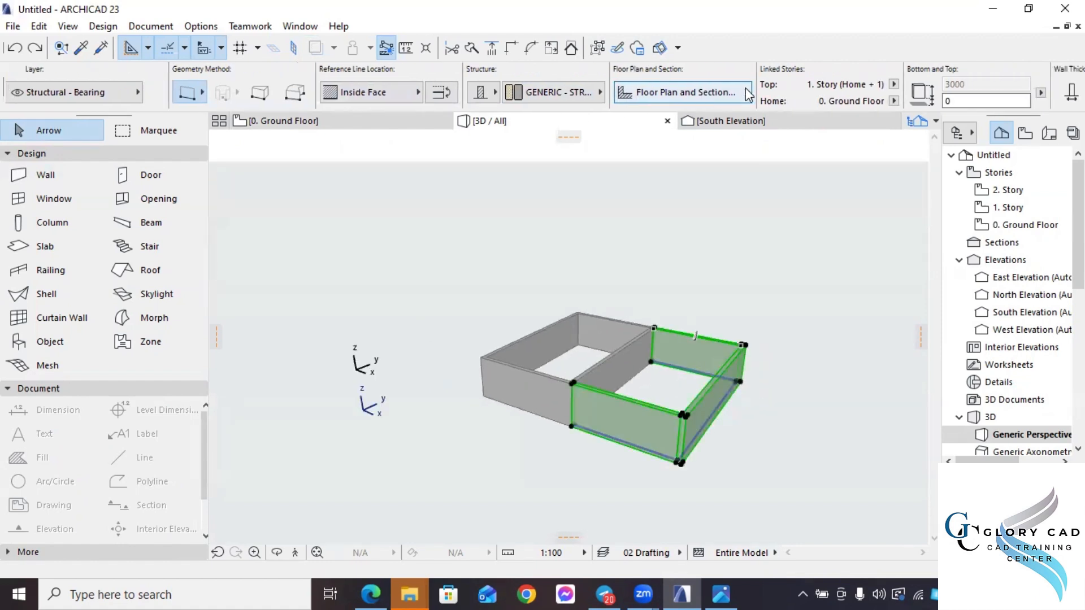
pyautogui.click(851, 85)
pyautogui.click(881, 117)
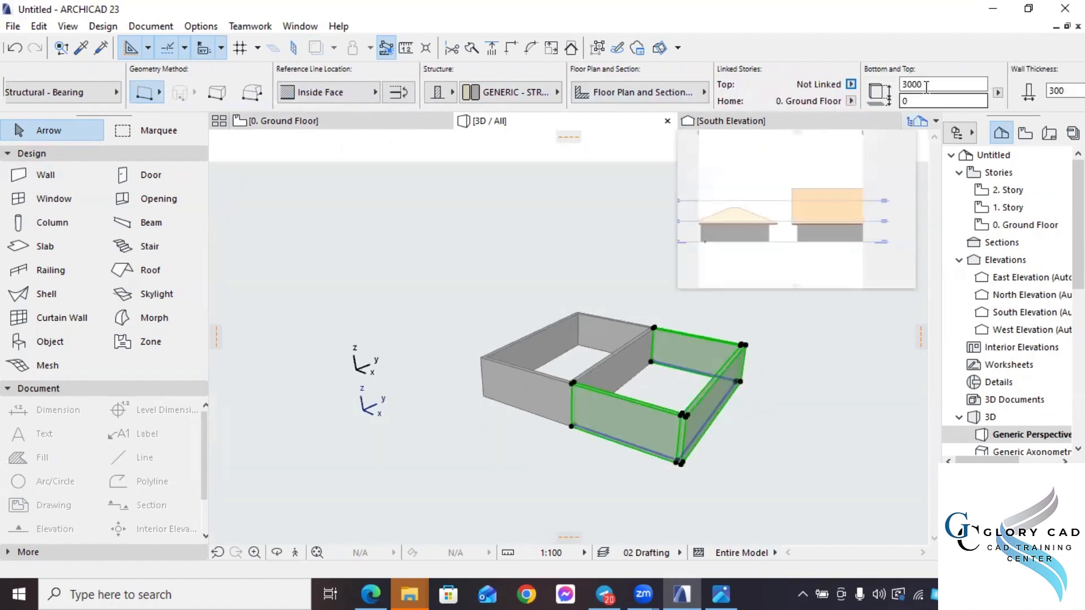
pyautogui.write('150')
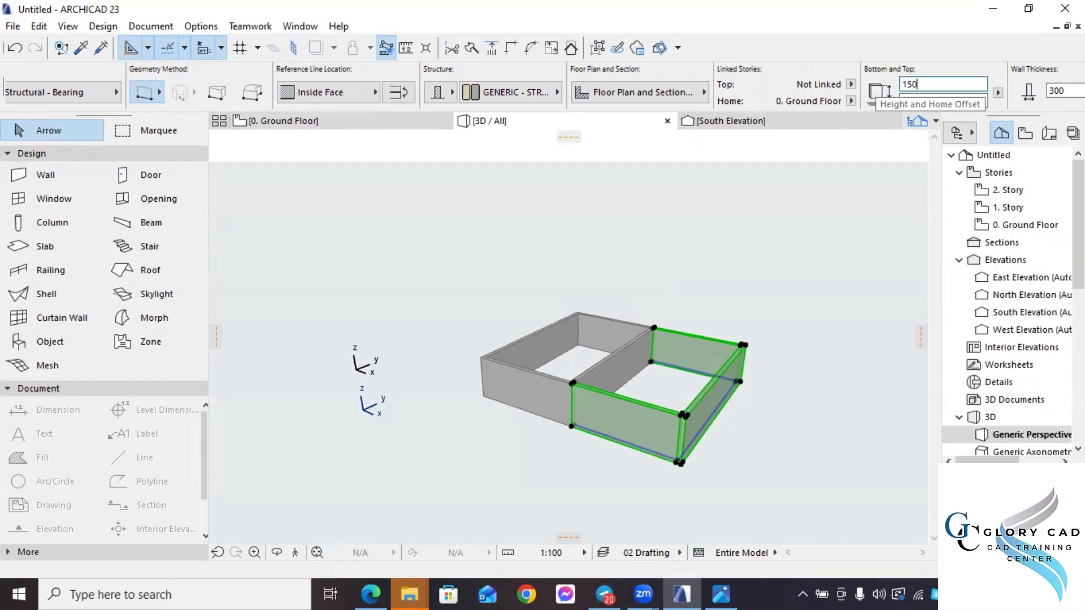
pyautogui.write('0')
pyautogui.press('Return')
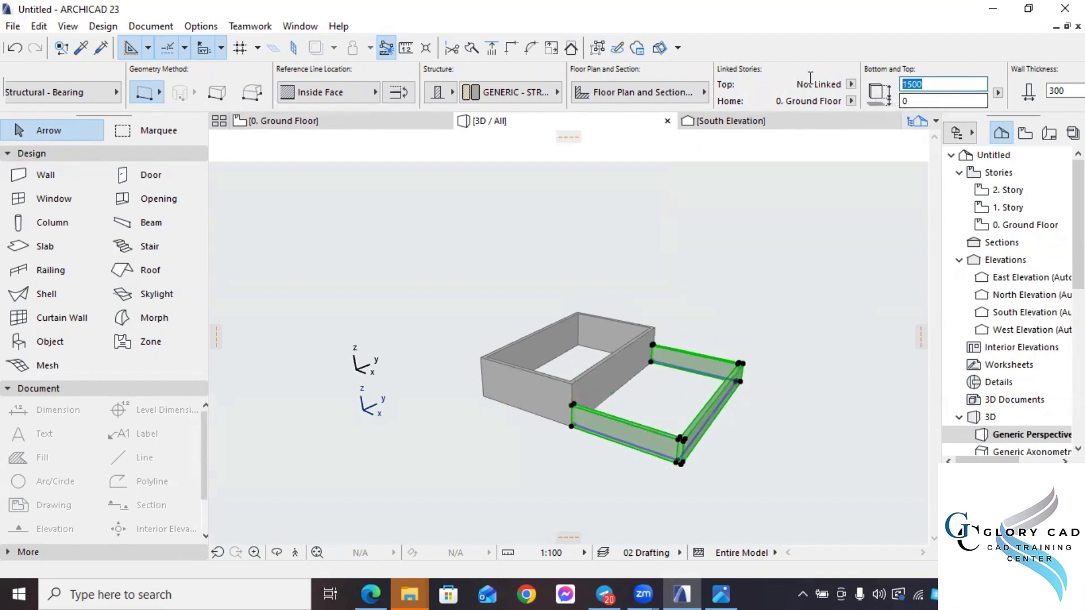
# Set the height of the second room's three added walls to 2000 mm and deselect them.
pyautogui.press('Return')
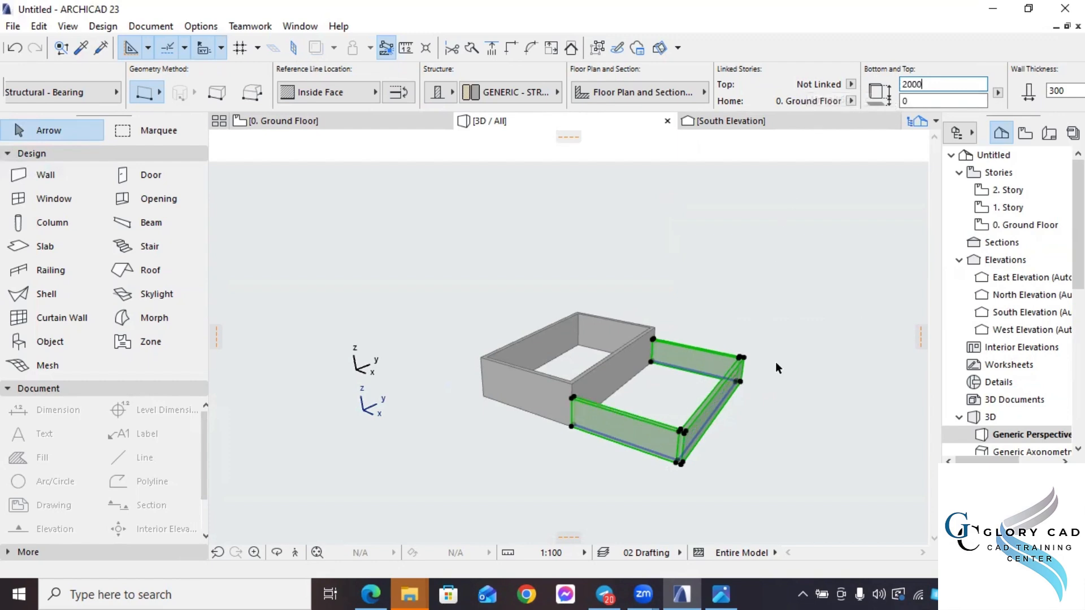
pyautogui.click(771, 374)
pyautogui.keyDown('shift'); pyautogui.moveTo(713, 378); pyautogui.dragTo(572, 366, button='middle'); pyautogui.keyUp('shift')
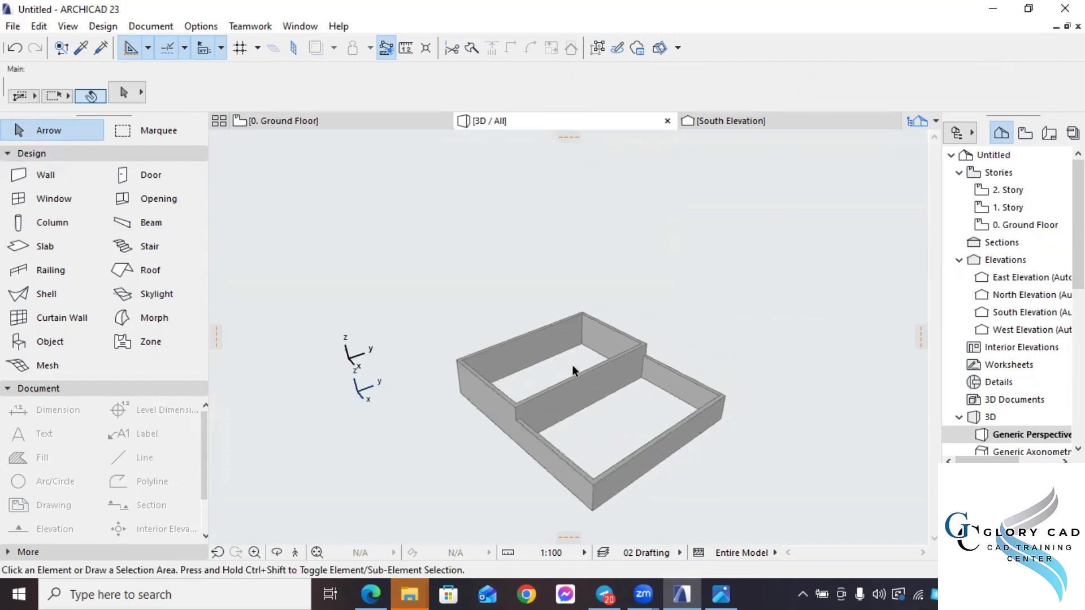
# Consult the roof-shape reference image, and open the 1. Story plan with the story below shown as trace reference.
pyautogui.click(725, 602)
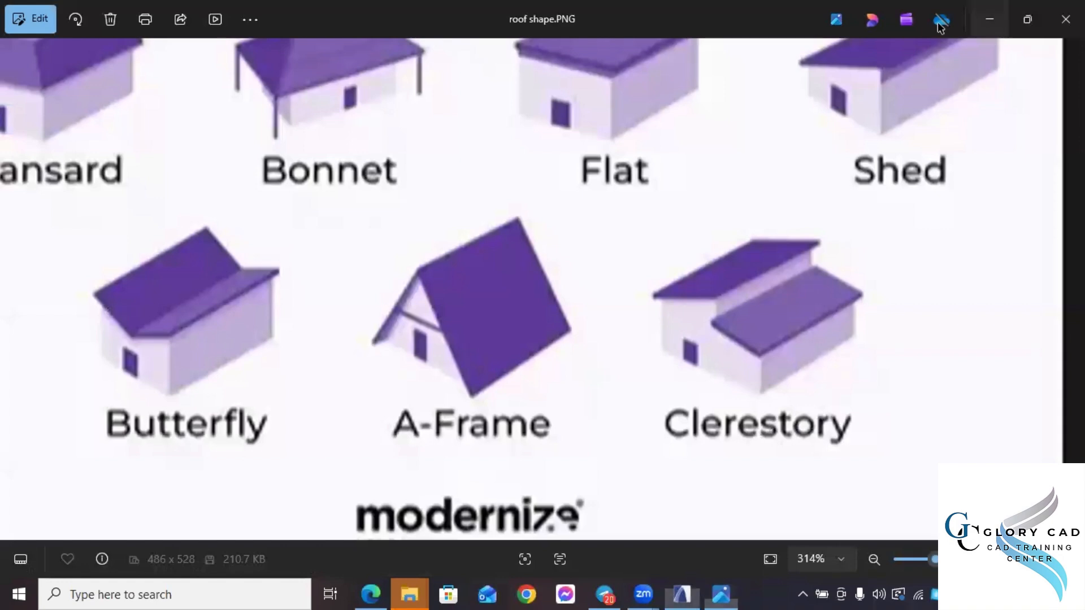
pyautogui.hotkey('alt', 'Tab')
pyautogui.doubleClick(1009, 207)
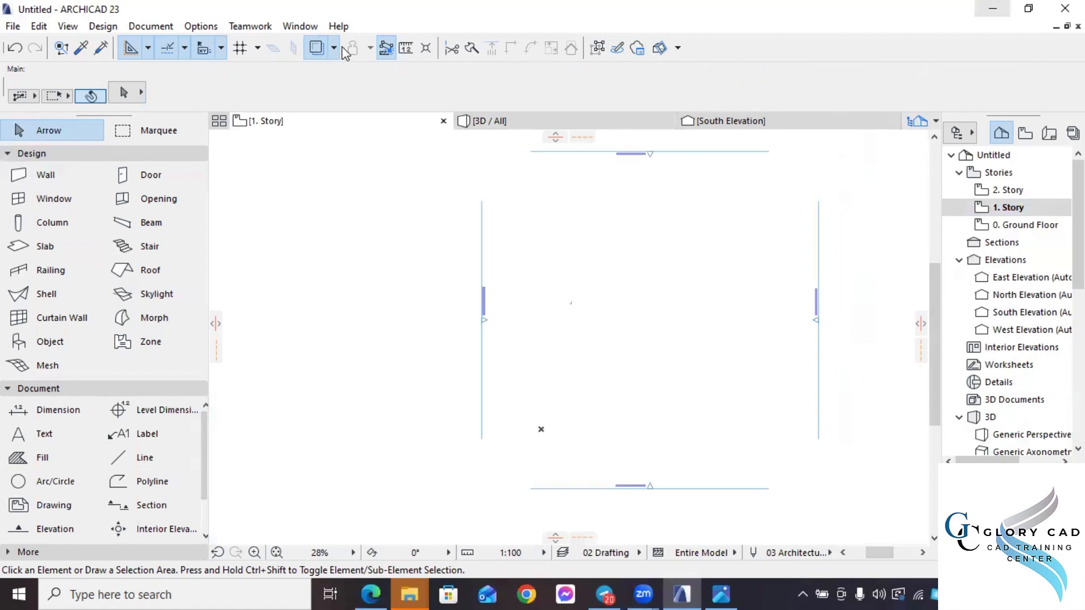
pyautogui.click(333, 47)
pyautogui.moveTo(388, 77)
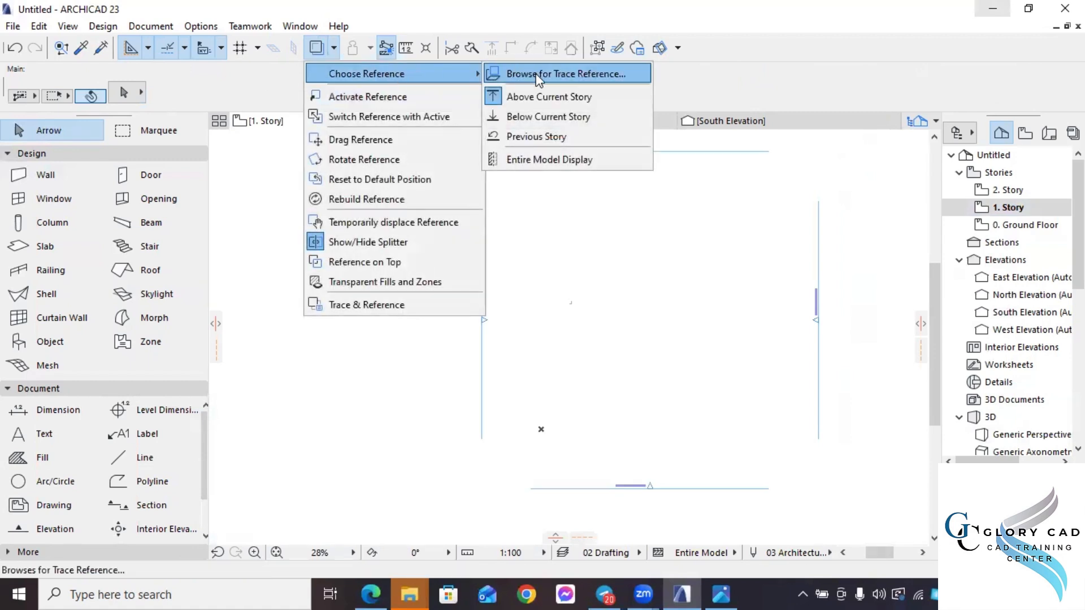
pyautogui.click(575, 117)
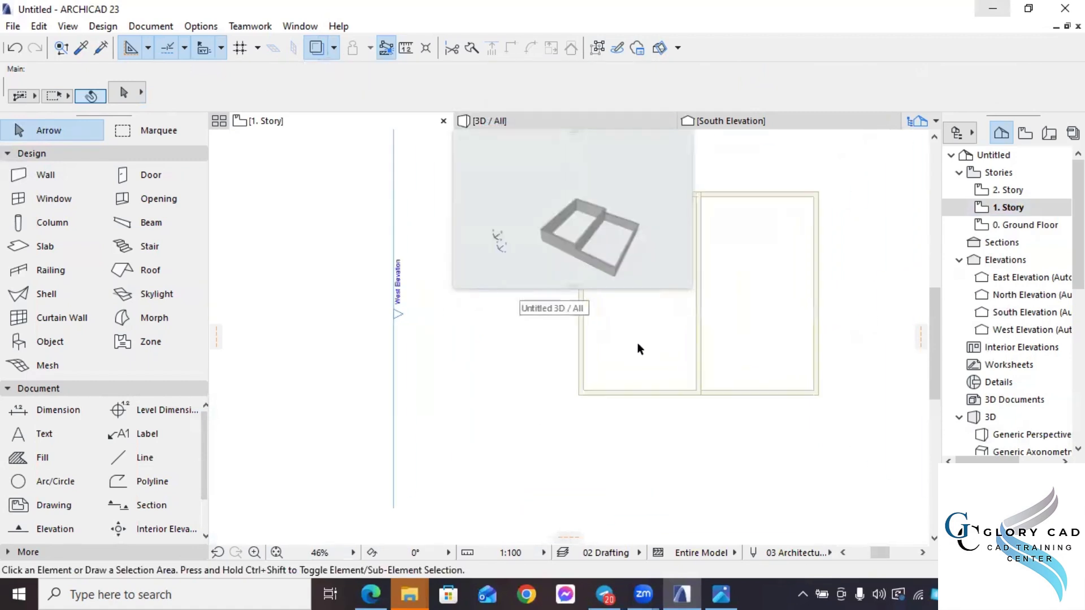
# Draw a rectangular single-plane roof over the left room, with its pivot line on the left wall's outer edge and the slope rising toward the shared wall.
pyautogui.click(116, 272)
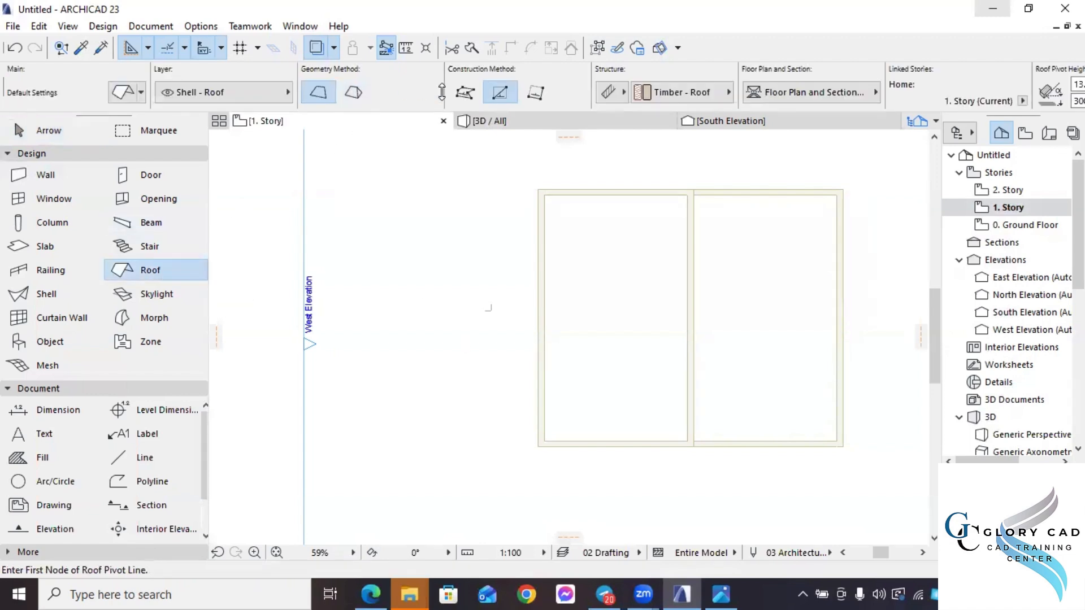
pyautogui.moveTo(396, 243); pyautogui.dragTo(355, 250, button='middle')
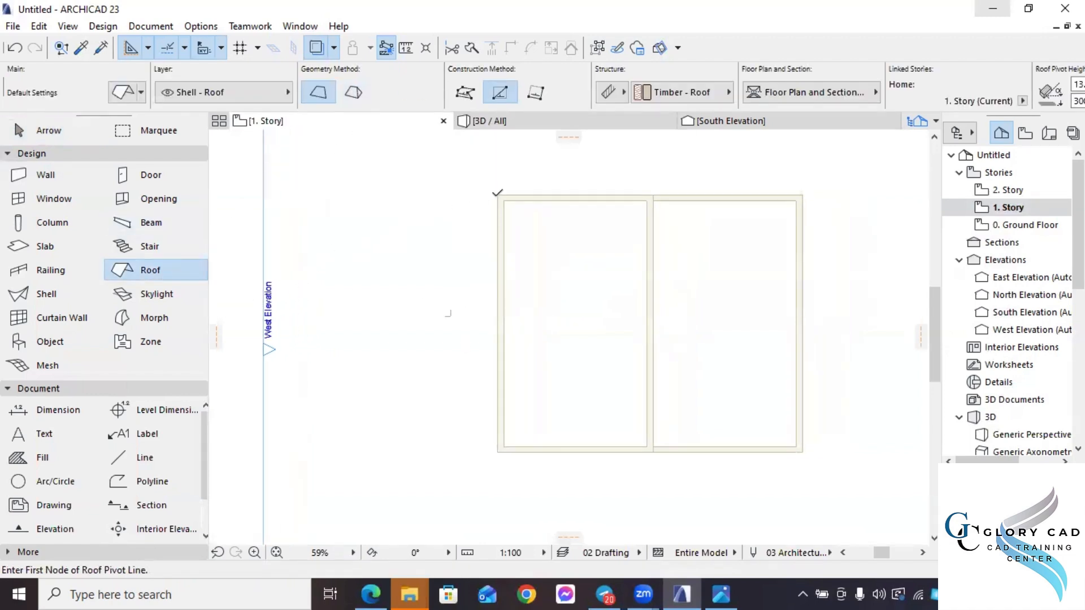
pyautogui.click(497, 195)
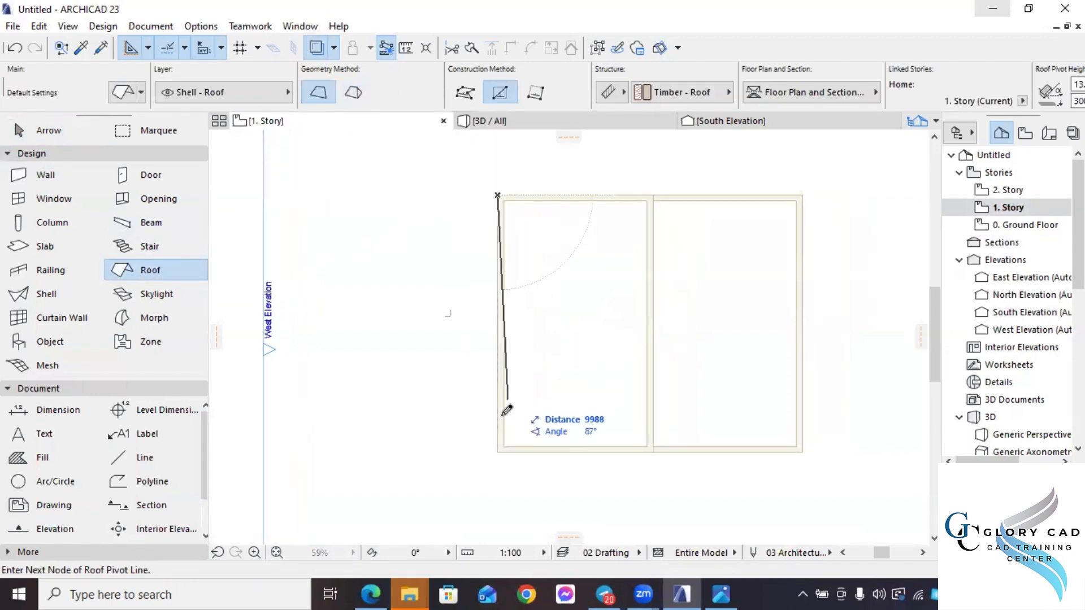
pyautogui.click(497, 450)
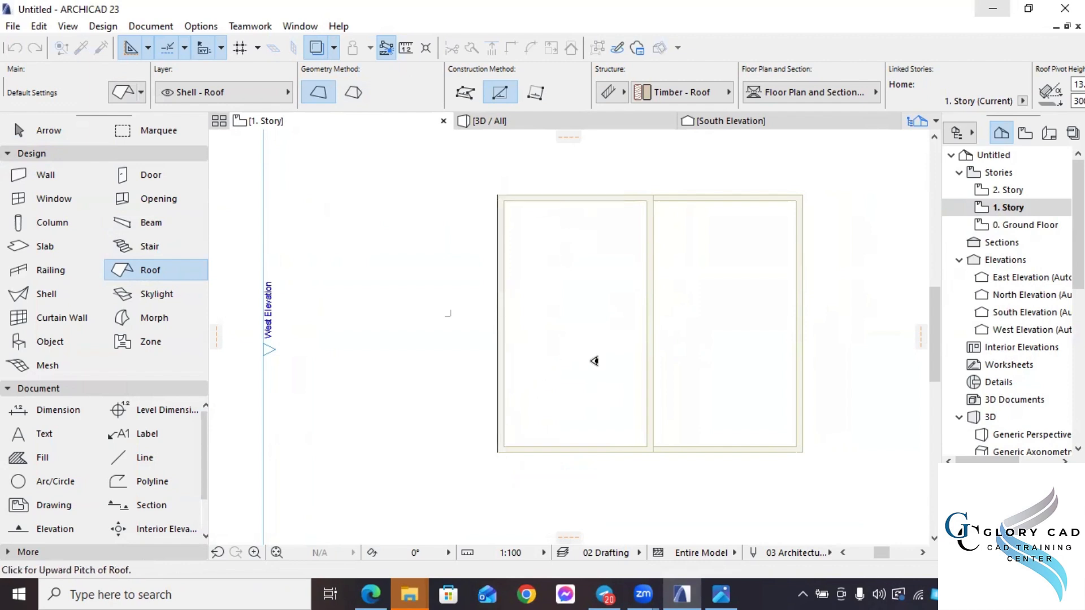
pyautogui.click(497, 195)
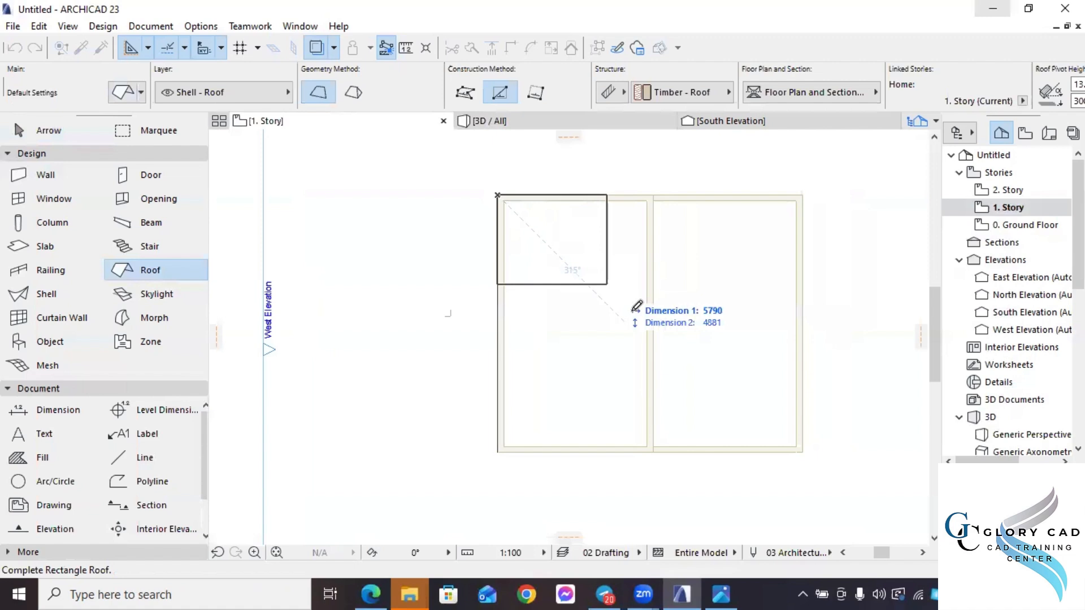
pyautogui.click(655, 450)
pyautogui.click(634, 269)
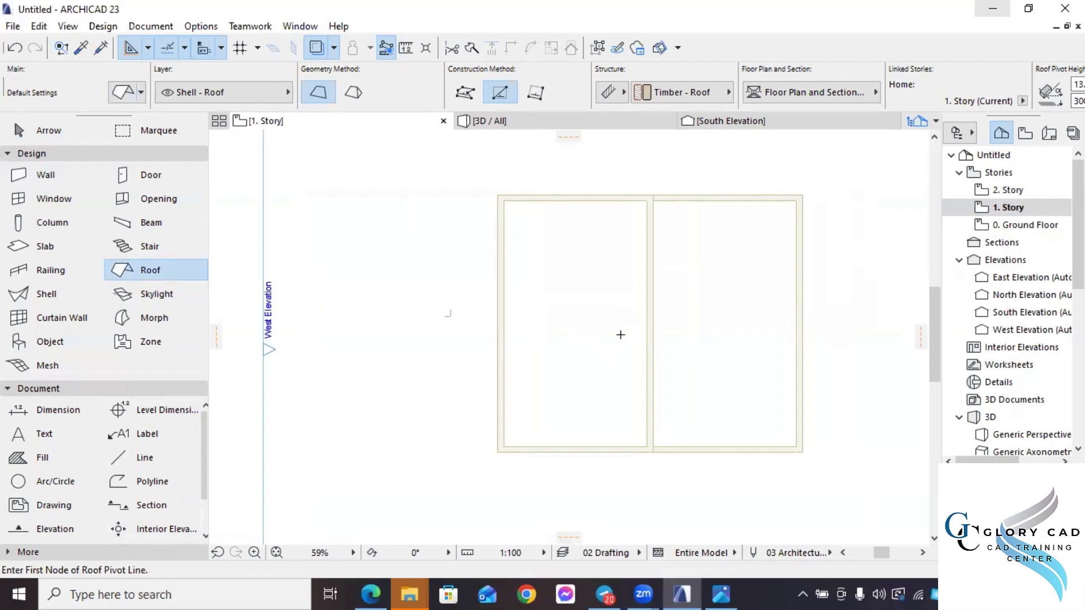
# In the 3D view, set the left roof's pivot elevation to 0 and deselect it.
pyautogui.click(582, 129)
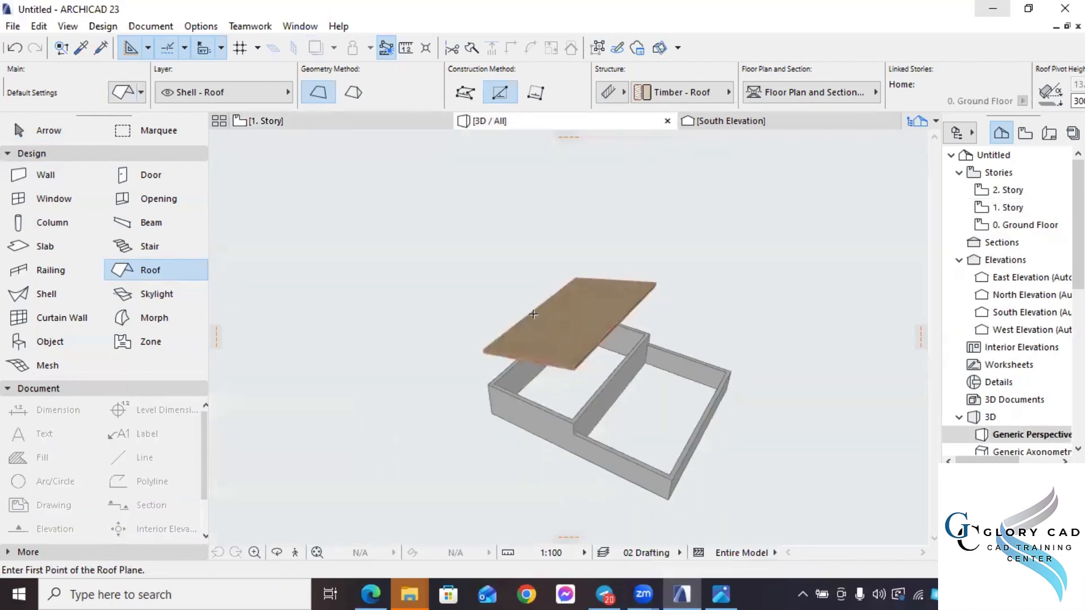
pyautogui.press('Escape')
pyautogui.click(503, 355)
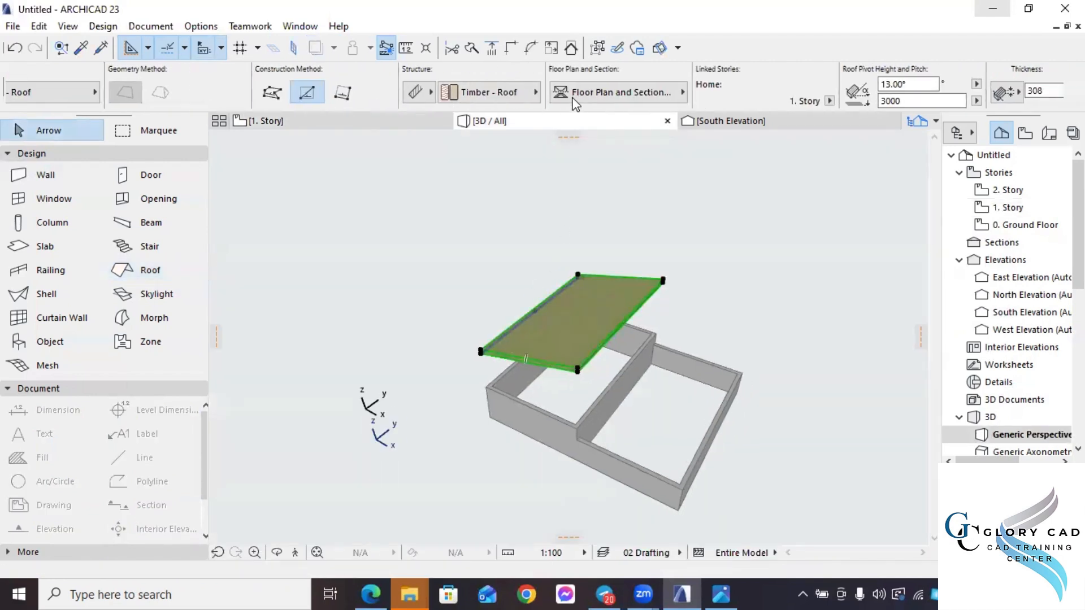
pyautogui.press('Return')
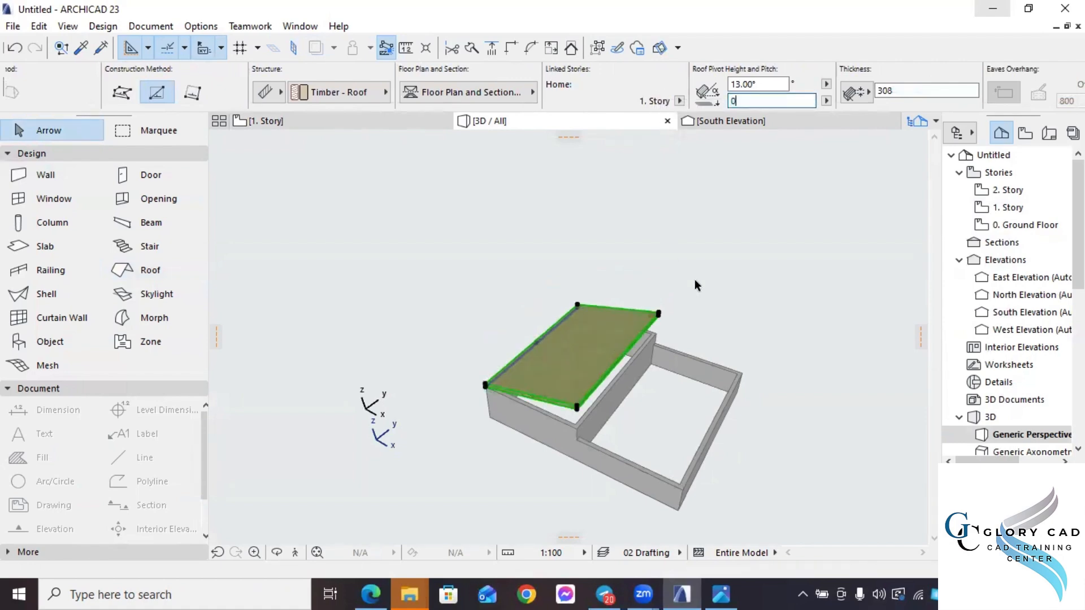
pyautogui.click(431, 430)
pyautogui.keyDown('shift'); pyautogui.moveTo(431, 430); pyautogui.dragTo(761, 421, button='middle'); pyautogui.keyUp('shift')
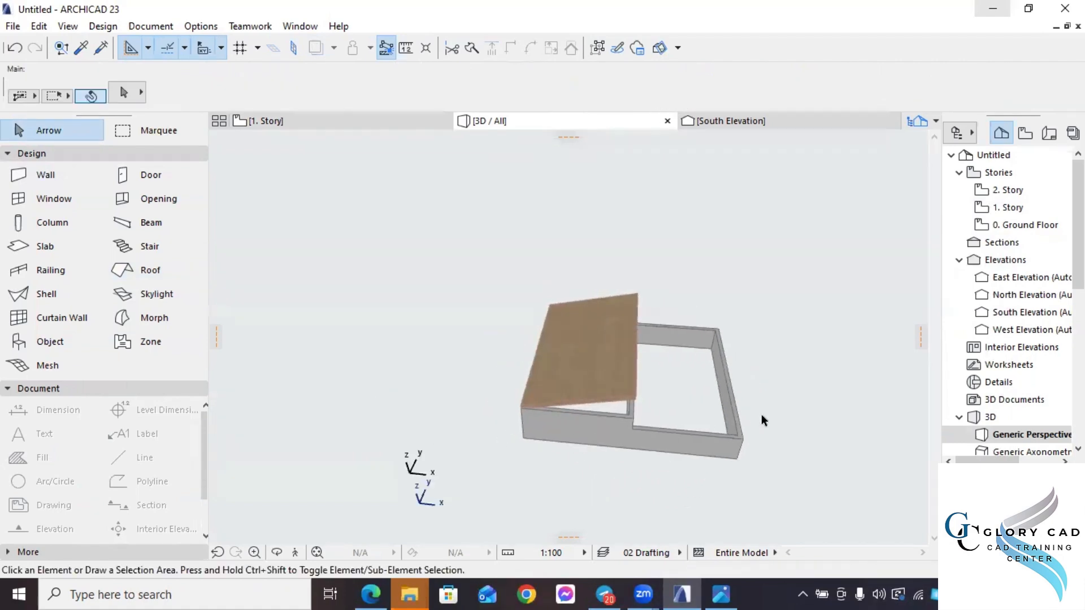
# On the 1. Story plan, start a second single-plane roof with its pivot line along the right wall's outer edge, from lower to upper corner.
pyautogui.click(325, 122)
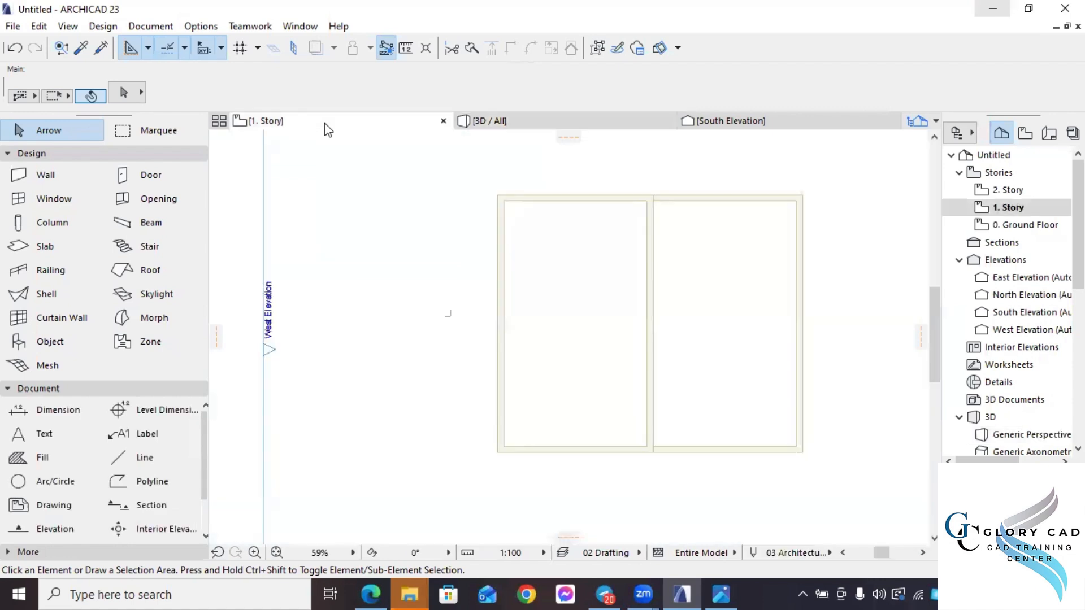
pyautogui.moveTo(734, 283); pyautogui.dragTo(582, 332, button='middle')
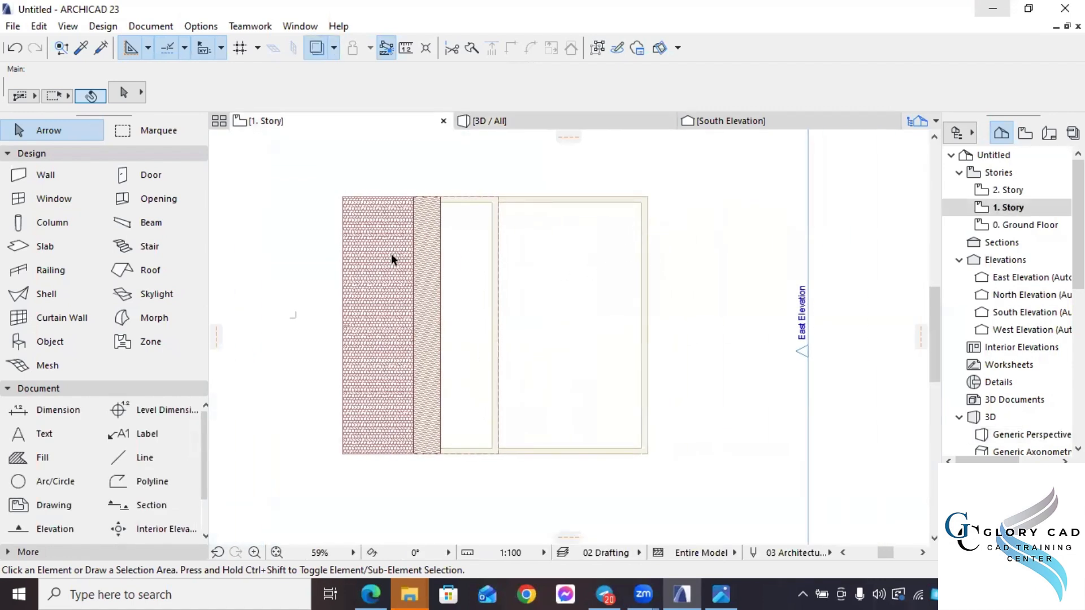
pyautogui.click(121, 269)
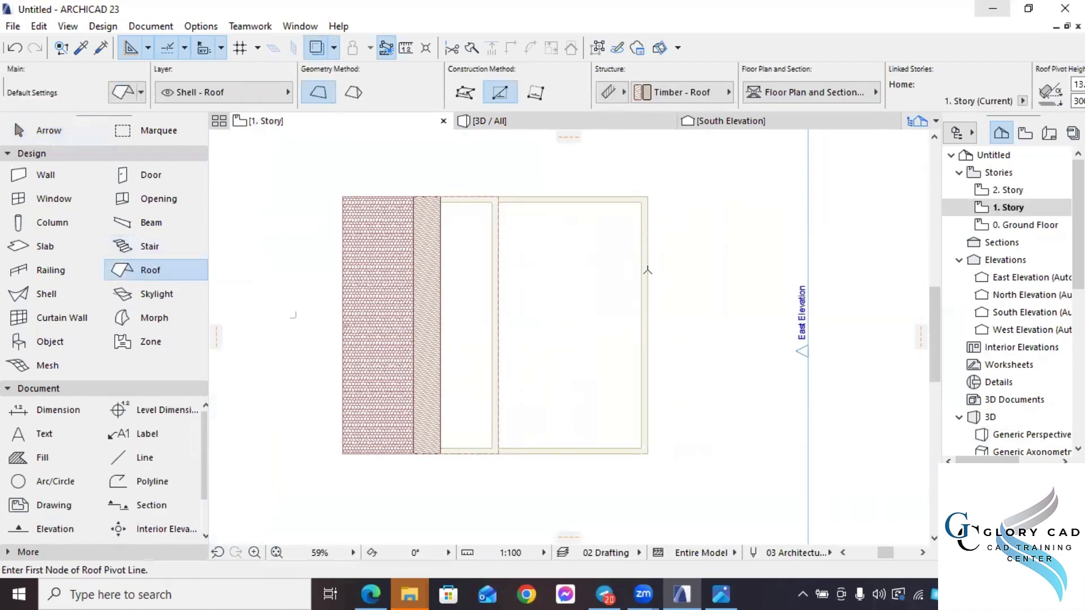
pyautogui.click(650, 452)
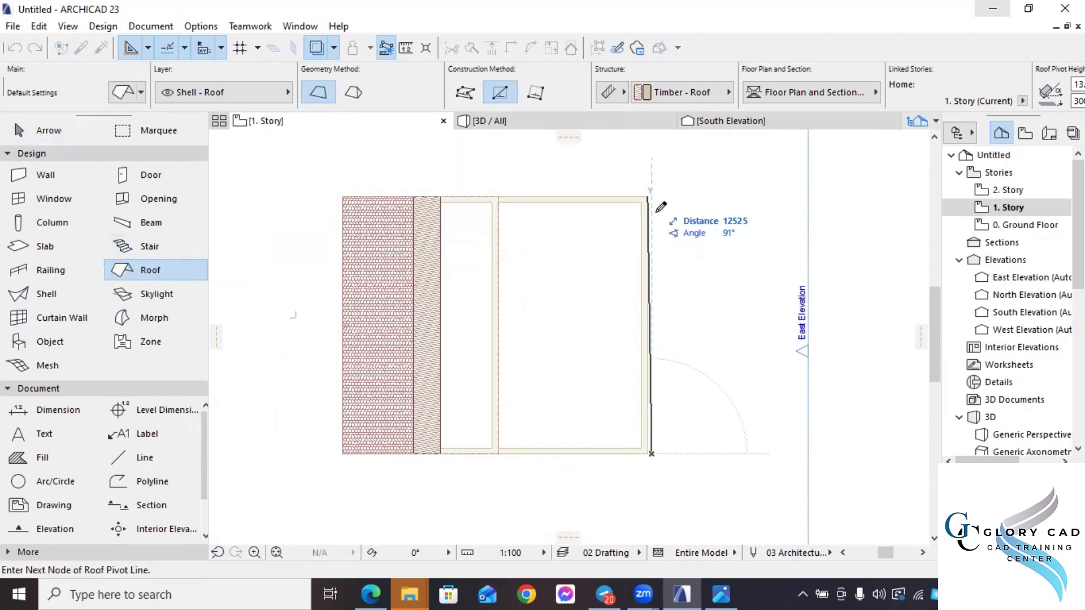
pyautogui.press('Escape')
pyautogui.click(647, 454)
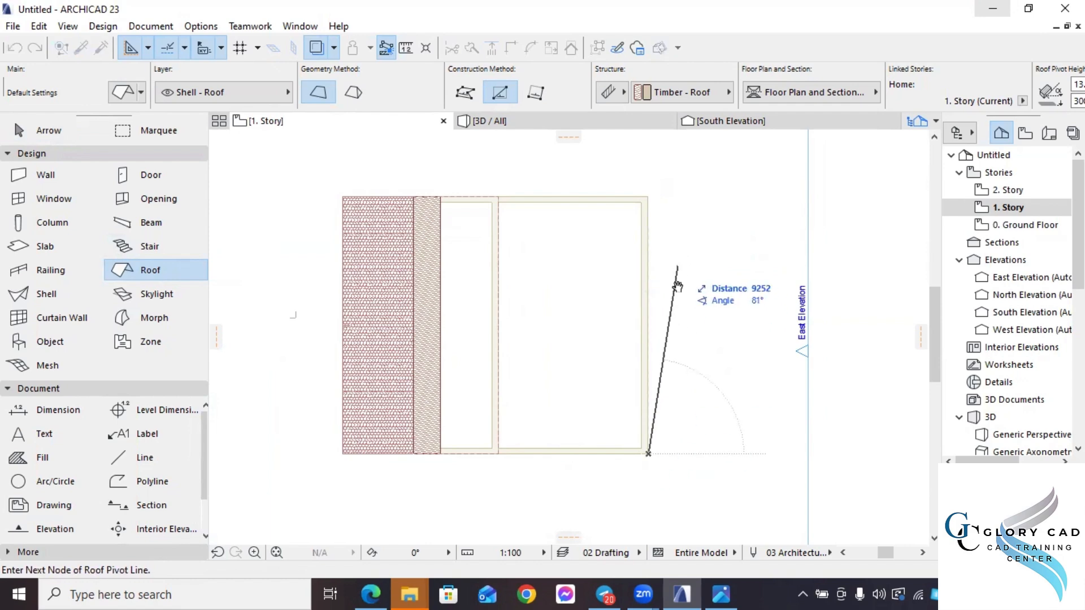
pyautogui.scroll(3, 639, 280)
pyautogui.scroll(3, 643, 282)
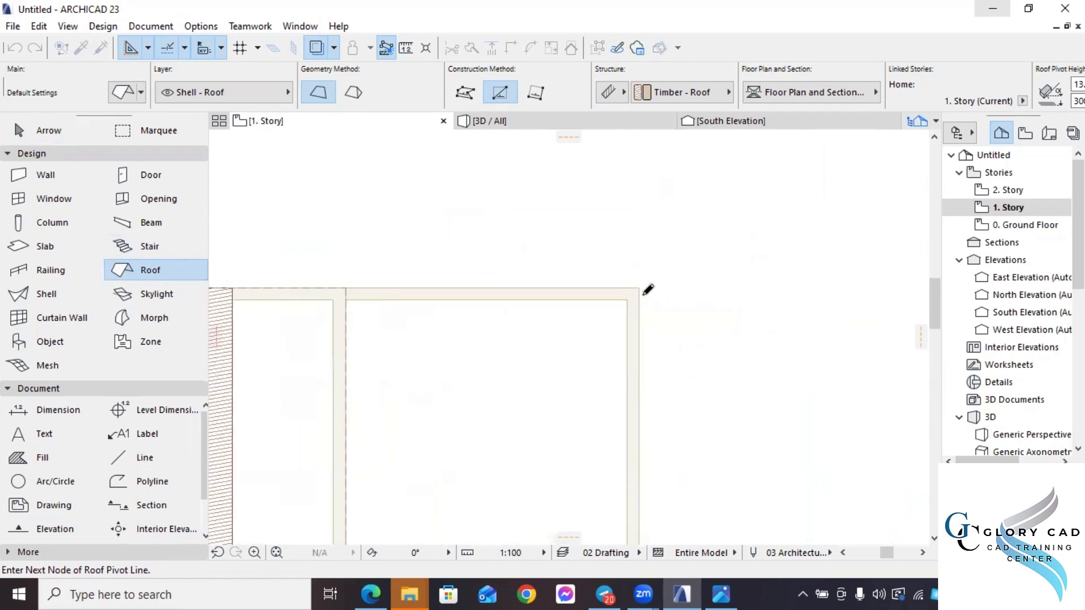
pyautogui.click(640, 284)
pyautogui.scroll(-3, 638, 286)
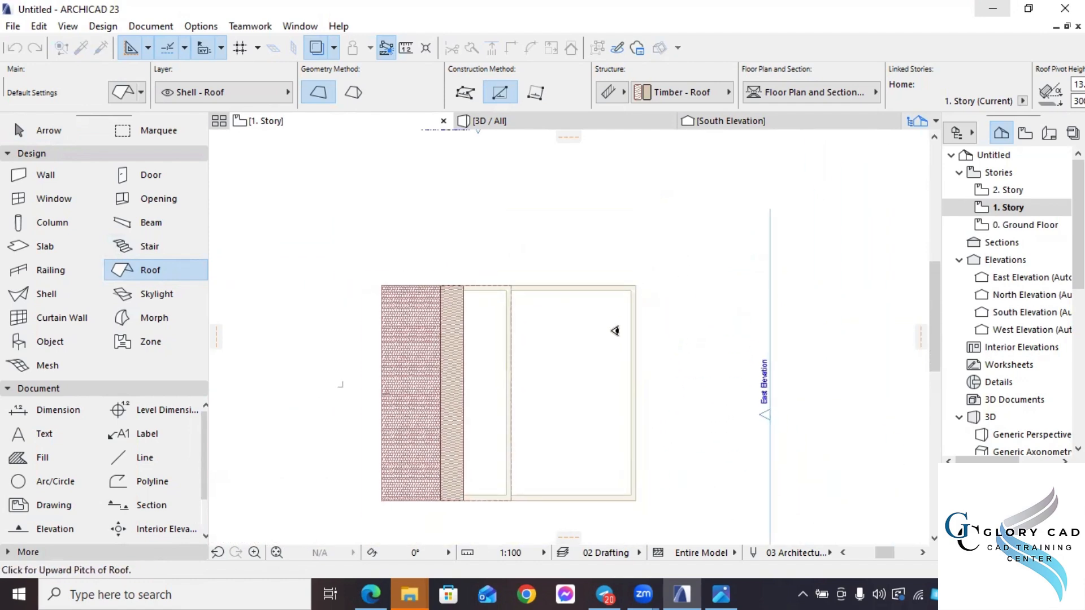
# Complete the second roof as a rectangle from the right room's lower outer corner to the upper end of the shared wall's left face.
pyautogui.scroll(2, 644, 492)
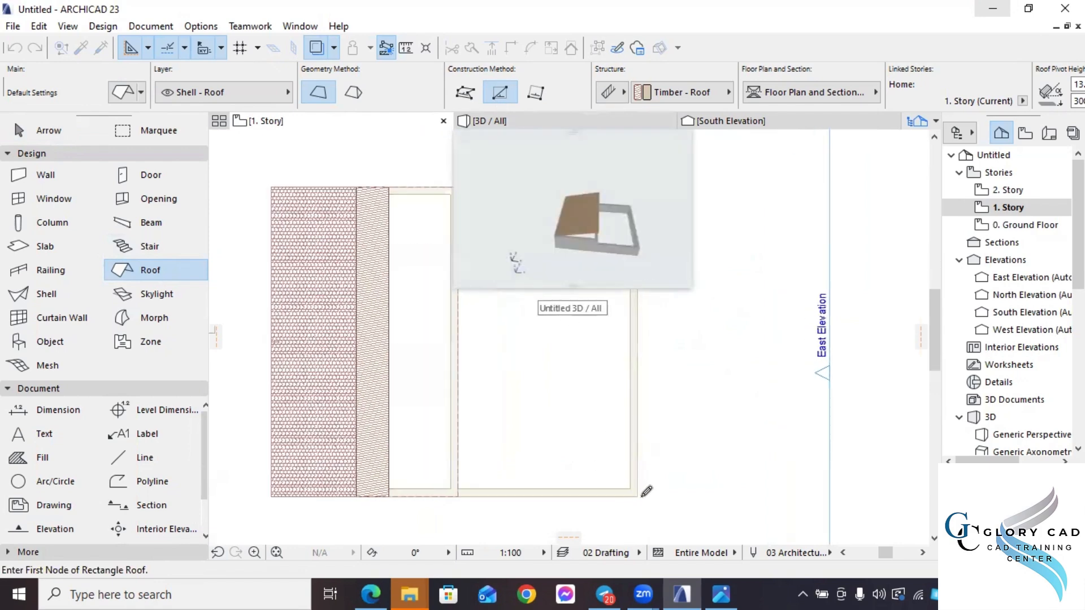
pyautogui.click(643, 491)
pyautogui.scroll(3, 455, 186)
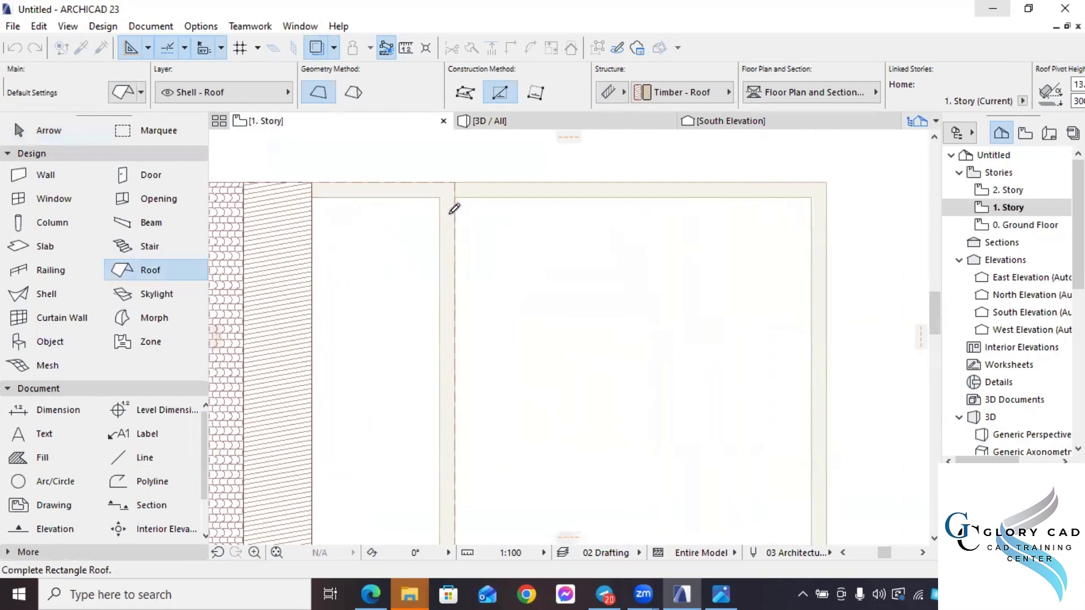
pyautogui.click(443, 167)
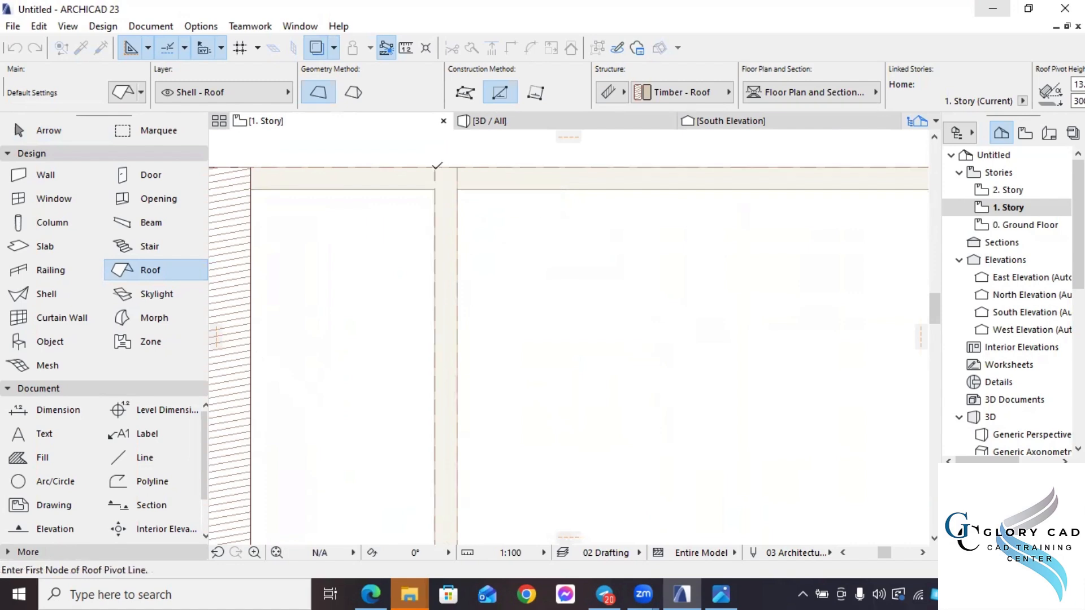
pyautogui.scroll(-5, 473, 211)
pyautogui.press('Escape')
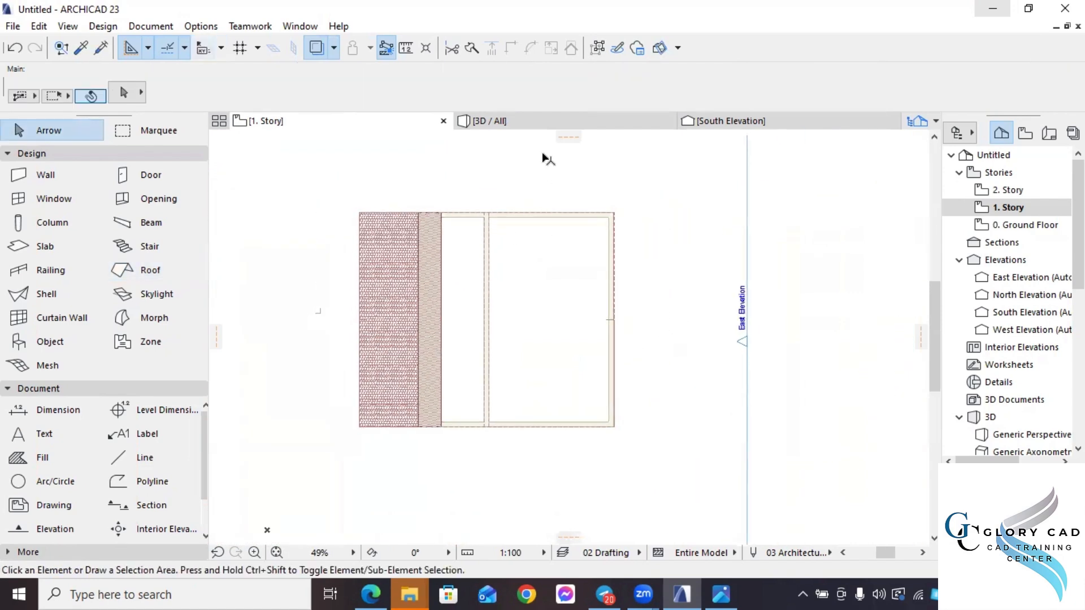
# In the 3D view, select the right roof and set its pivot elevation to its home story to -1000 mm.
pyautogui.click(536, 122)
pyautogui.click(720, 362)
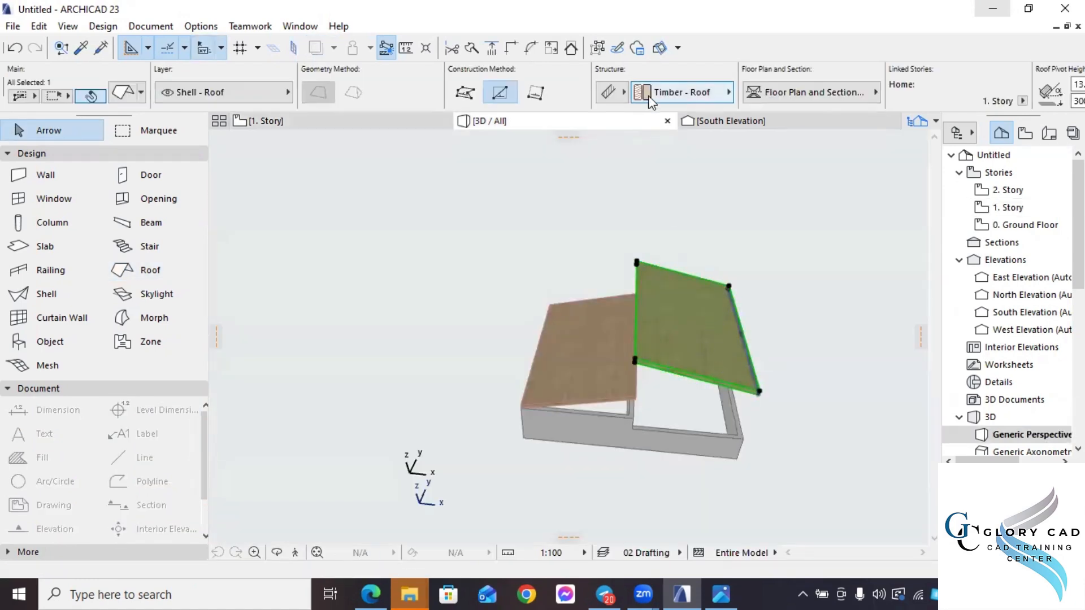
pyautogui.scroll(-5, 650, 102)
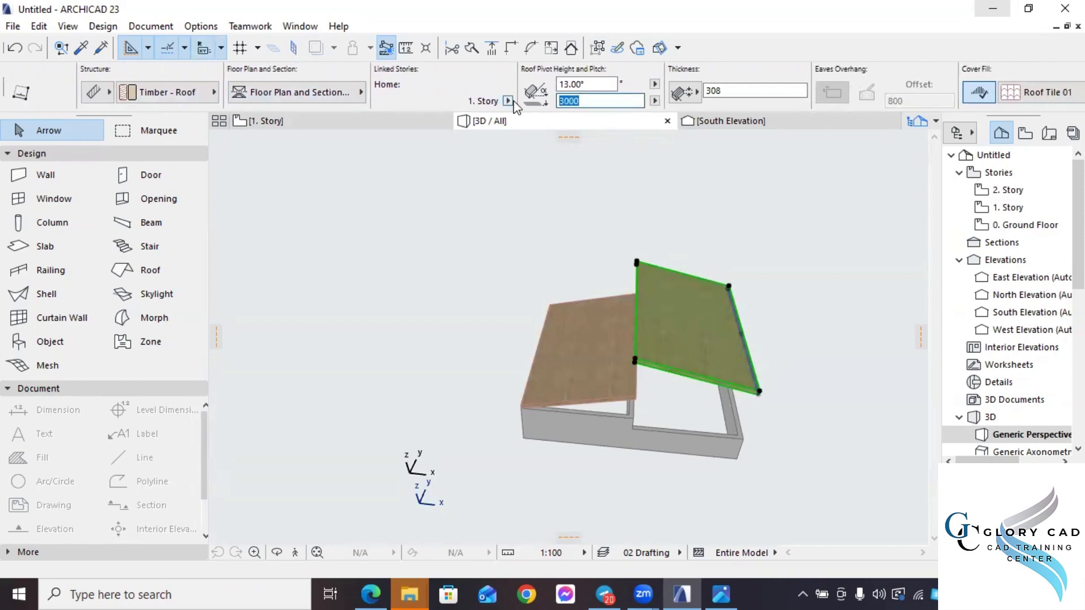
pyautogui.press('Return')
pyautogui.keyDown('shift'); pyautogui.moveTo(820, 423); pyautogui.dragTo(664, 408, button='middle'); pyautogui.keyUp('shift')
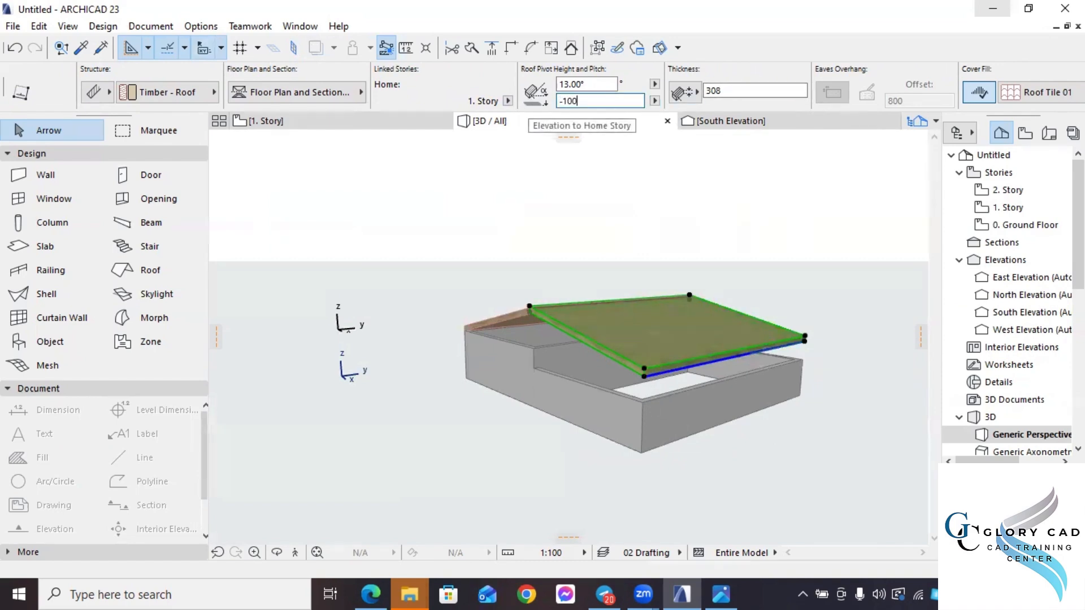
pyautogui.press('Return')
pyautogui.keyDown('shift'); pyautogui.moveTo(587, 387); pyautogui.dragTo(616, 459, button='middle'); pyautogui.keyUp('shift')
# On the 1. Story plan, move the right roof's inner edge away from the shared wall toward the right wall.
pyautogui.click(247, 120)
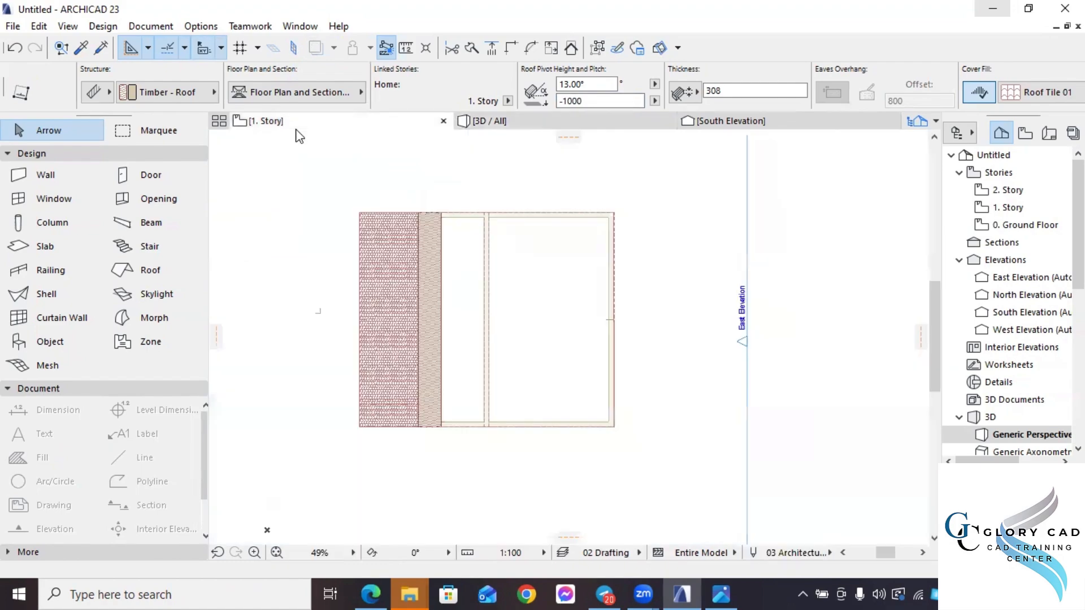
pyautogui.click(501, 296)
pyautogui.scroll(3, 486, 302)
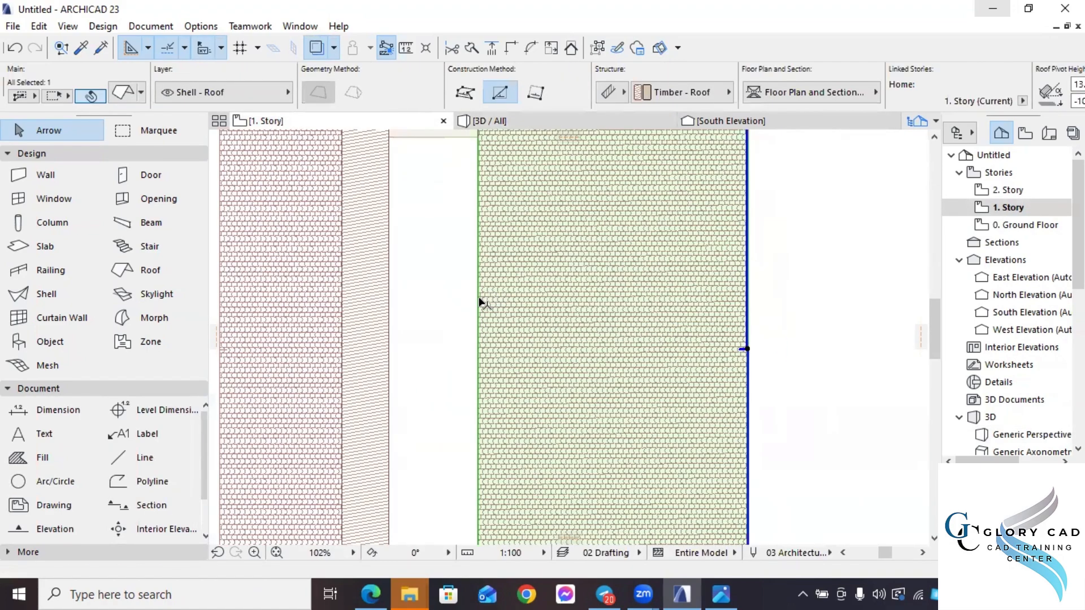
pyautogui.click(479, 298)
pyautogui.click(499, 297)
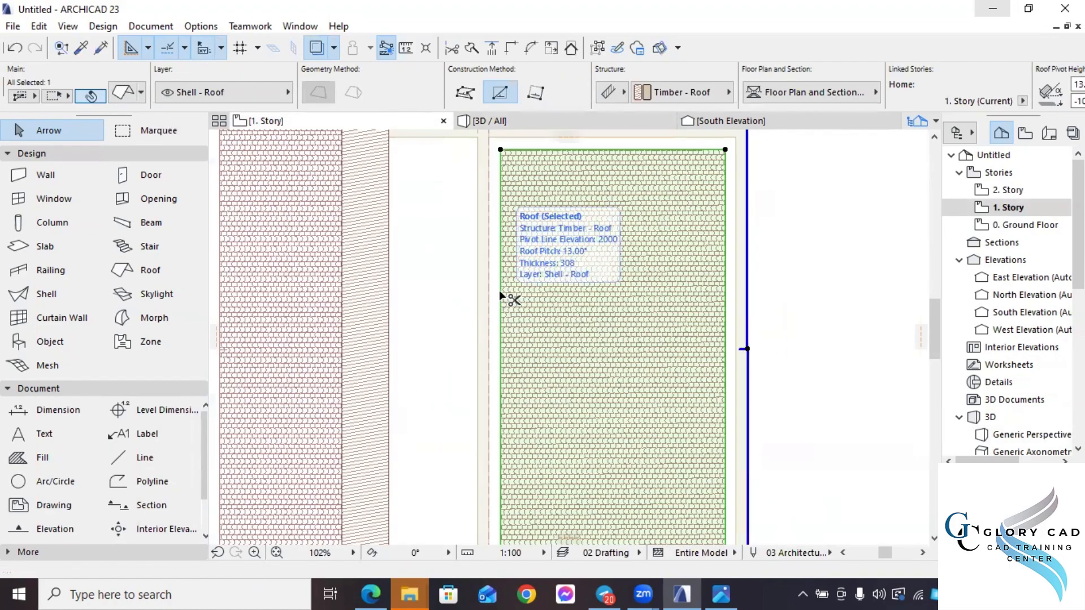
pyautogui.scroll(-3, 500, 297)
pyautogui.click(520, 324)
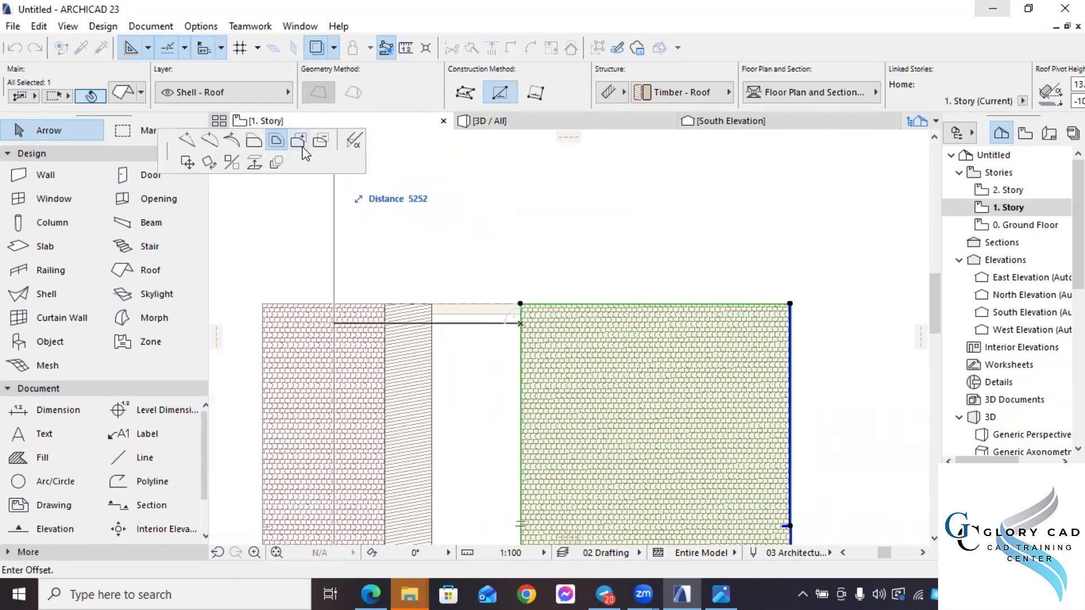
pyautogui.click(566, 342)
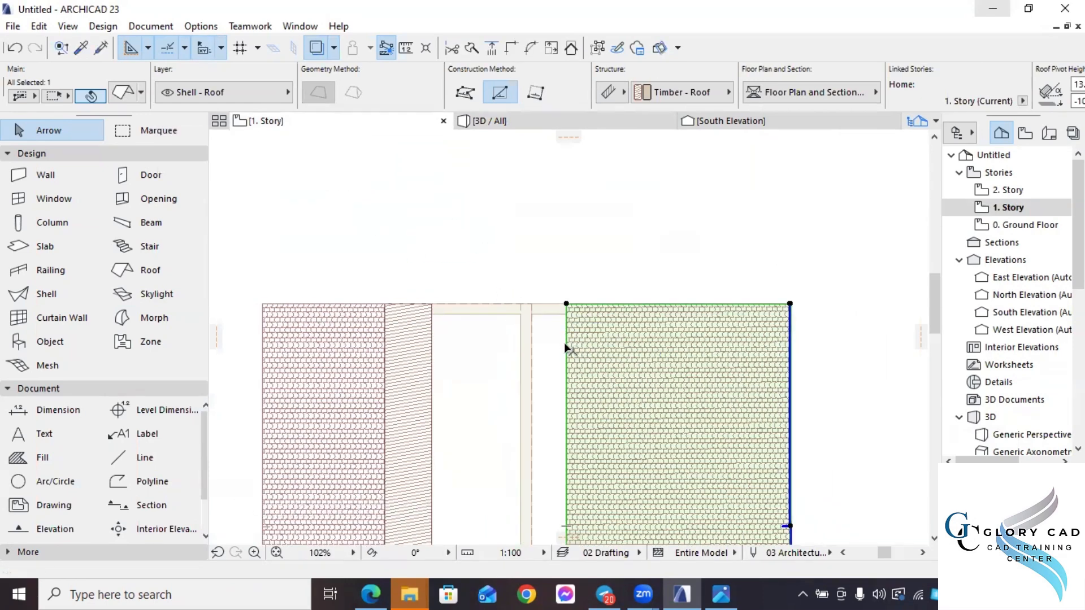
# Move the right roof's inner edge back to the right face of the shared wall on the 1. Story plan.
pyautogui.click(568, 346)
pyautogui.click(532, 348)
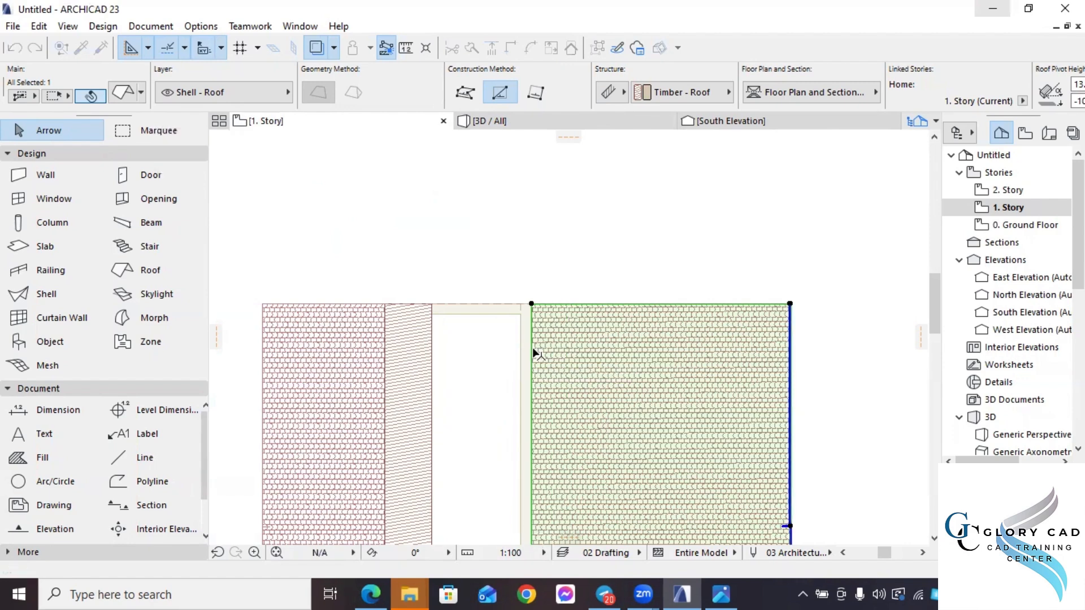
pyautogui.click(521, 174)
# In the 3D view, unlink the shared wall's top from the stories and set its height to 7000 mm.
pyautogui.click(513, 125)
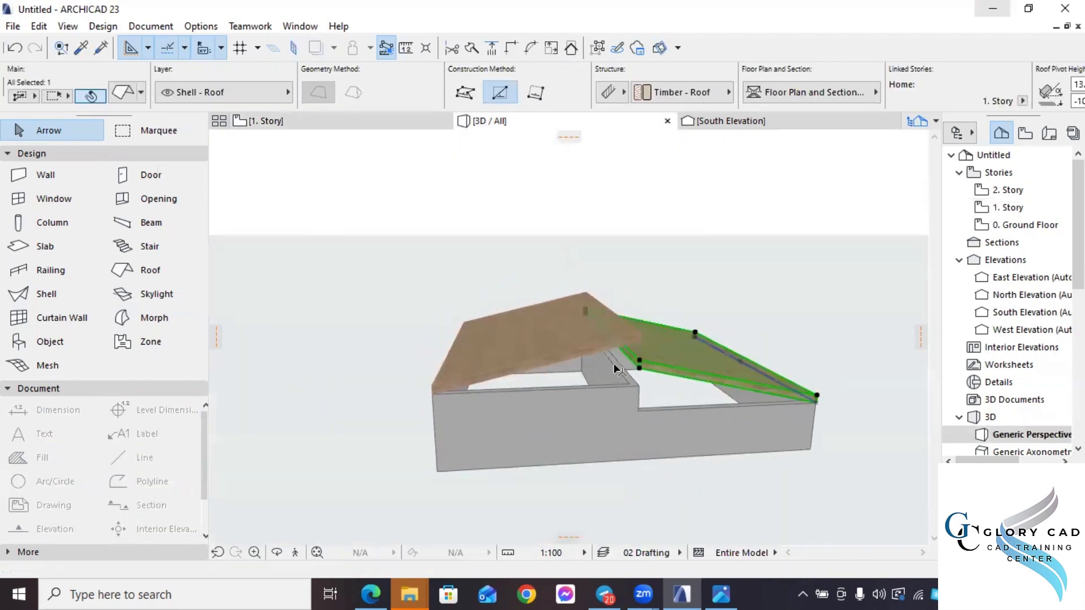
pyautogui.click(614, 367)
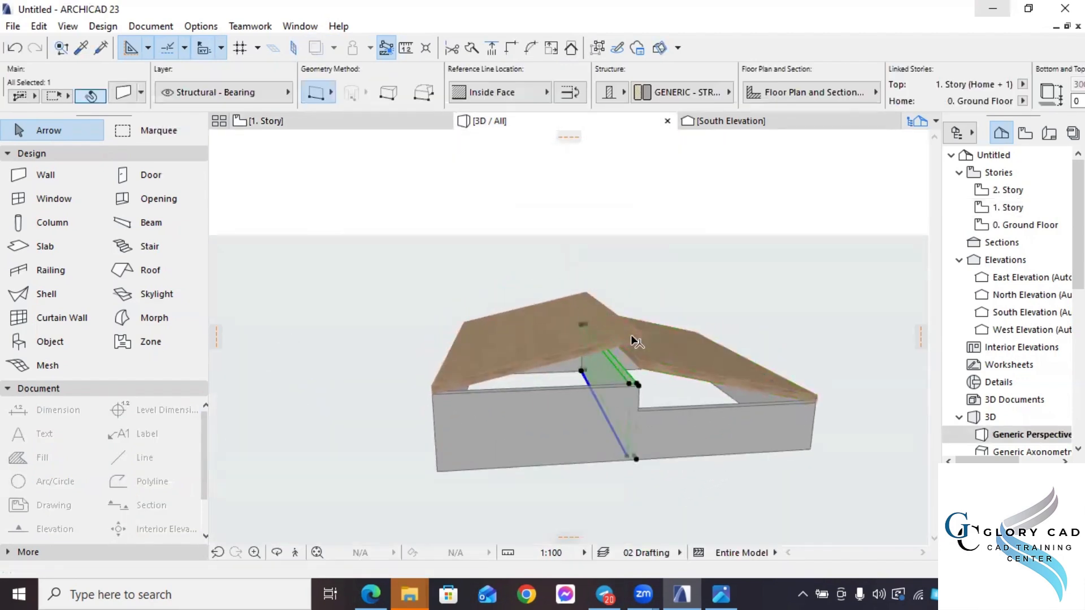
pyautogui.keyDown('shift'); pyautogui.moveTo(636, 342); pyautogui.dragTo(595, 296, button='middle'); pyautogui.keyUp('shift')
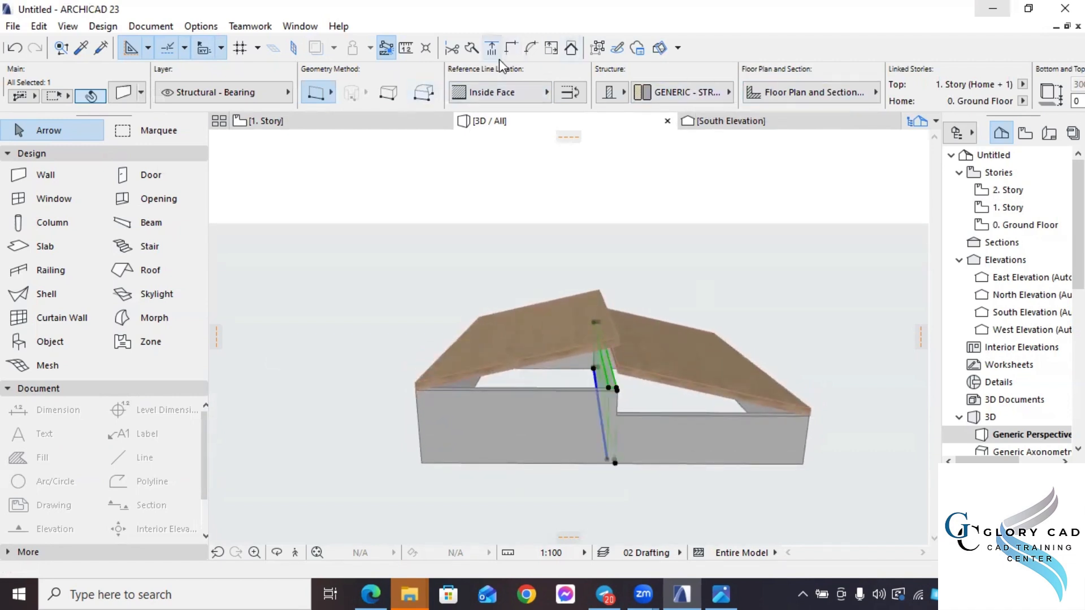
pyautogui.scroll(-5, 609, 82)
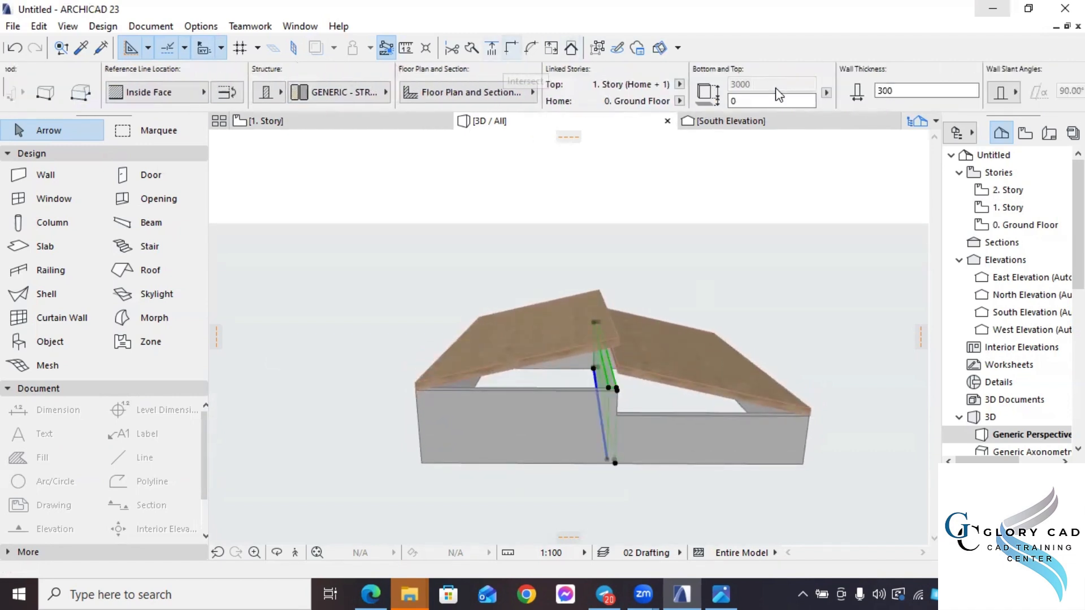
pyautogui.click(681, 87)
pyautogui.click(714, 111)
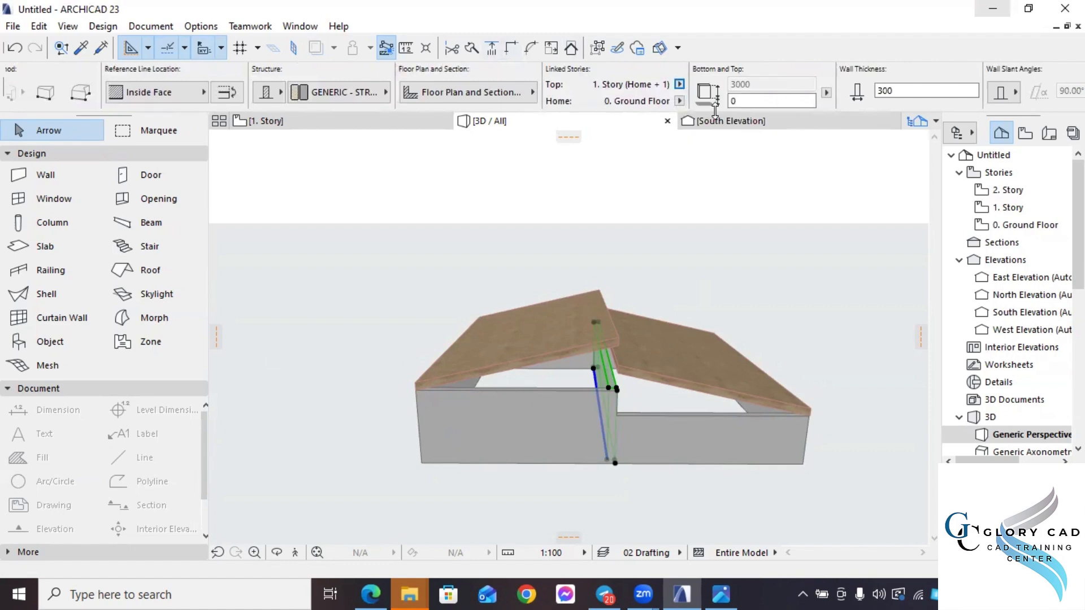
pyautogui.click(664, 86)
pyautogui.click(715, 112)
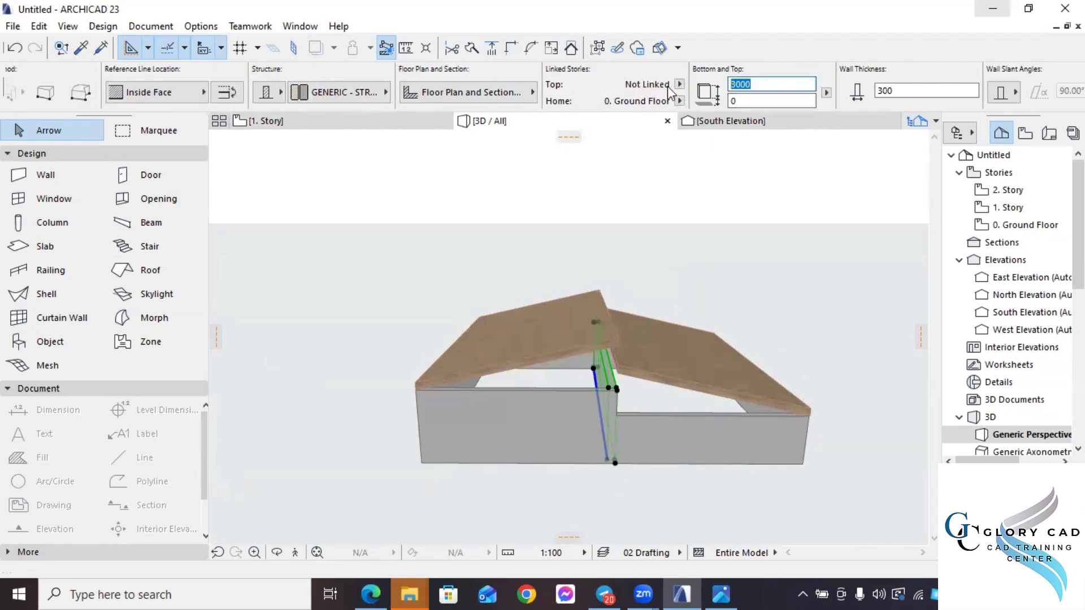
pyautogui.write('7000')
pyautogui.press('Return')
# Trim the shared wall to the left roof, keeping the part of the wall below it.
pyautogui.keyDown('shift'); pyautogui.moveTo(508, 410); pyautogui.dragTo(656, 380, button='middle'); pyautogui.keyUp('shift')
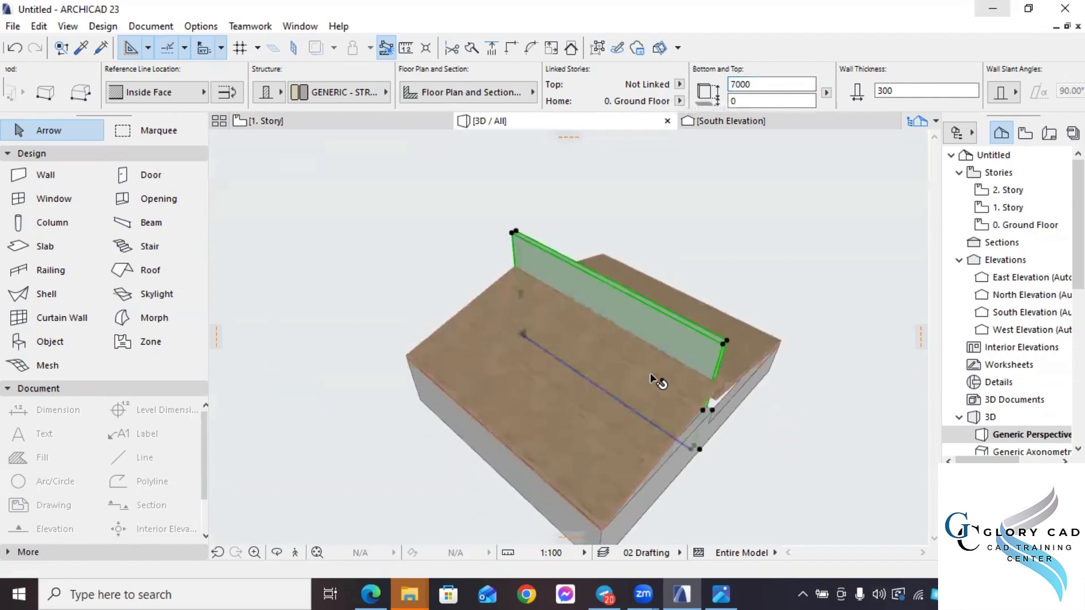
pyautogui.click(571, 48)
pyautogui.click(588, 428)
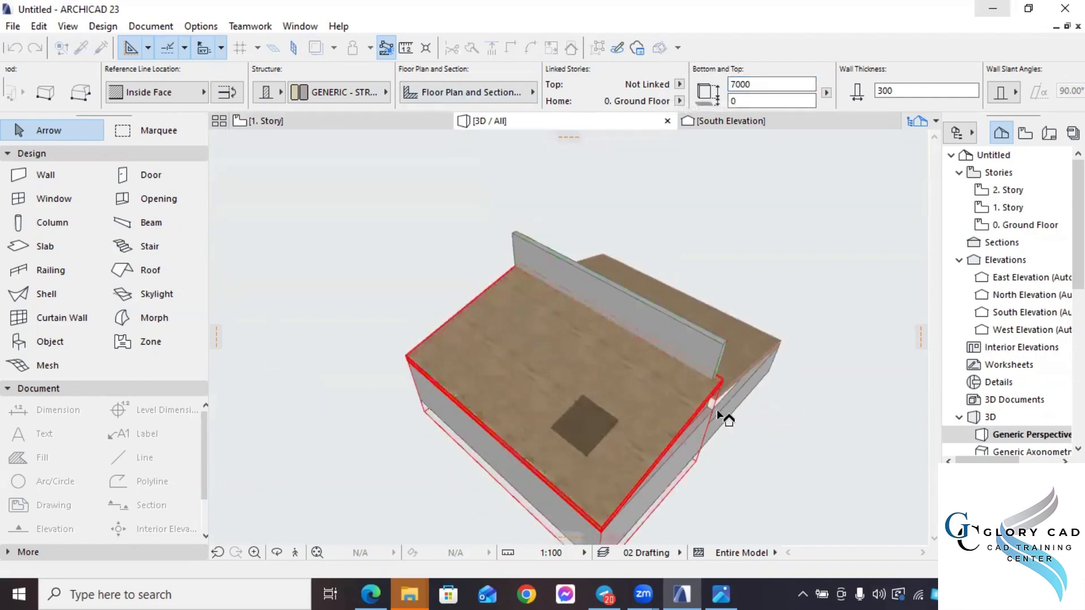
pyautogui.click(717, 409)
pyautogui.keyDown('shift'); pyautogui.moveTo(757, 438); pyautogui.dragTo(626, 374, button='middle'); pyautogui.keyUp('shift')
pyautogui.click(626, 375)
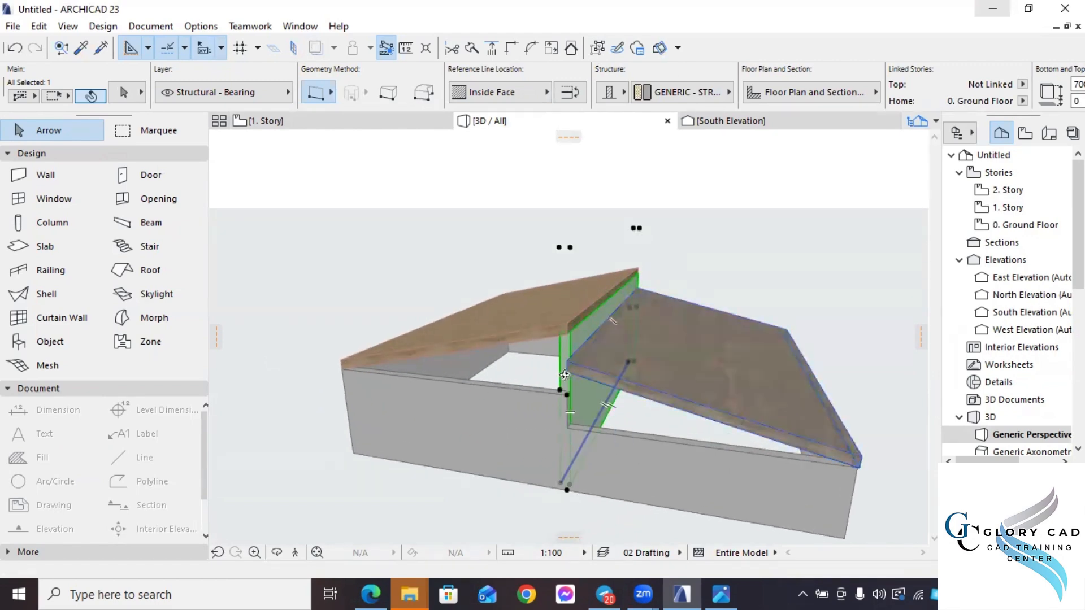
pyautogui.keyDown('shift'); pyautogui.moveTo(571, 362); pyautogui.dragTo(774, 376, button='middle'); pyautogui.keyUp('shift')
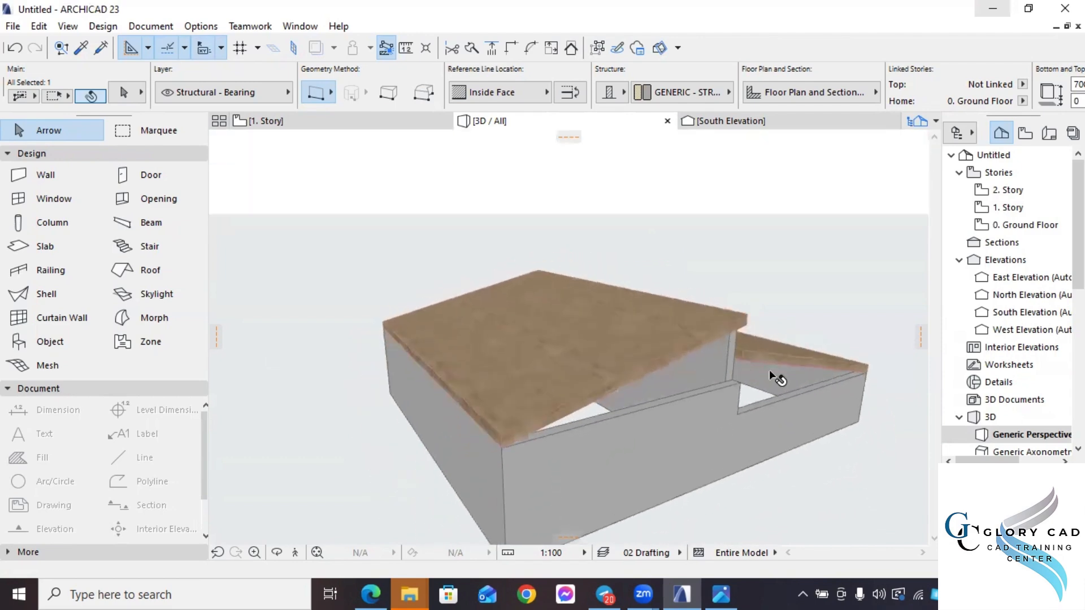
pyautogui.press('Escape')
pyautogui.click(791, 416)
pyautogui.keyDown('shift'); pyautogui.moveTo(800, 426); pyautogui.dragTo(576, 413, button='middle'); pyautogui.keyUp('shift')
pyautogui.click(625, 367)
pyautogui.keyDown('shift'); pyautogui.moveTo(778, 401); pyautogui.dragTo(616, 373, button='middle'); pyautogui.keyUp('shift')
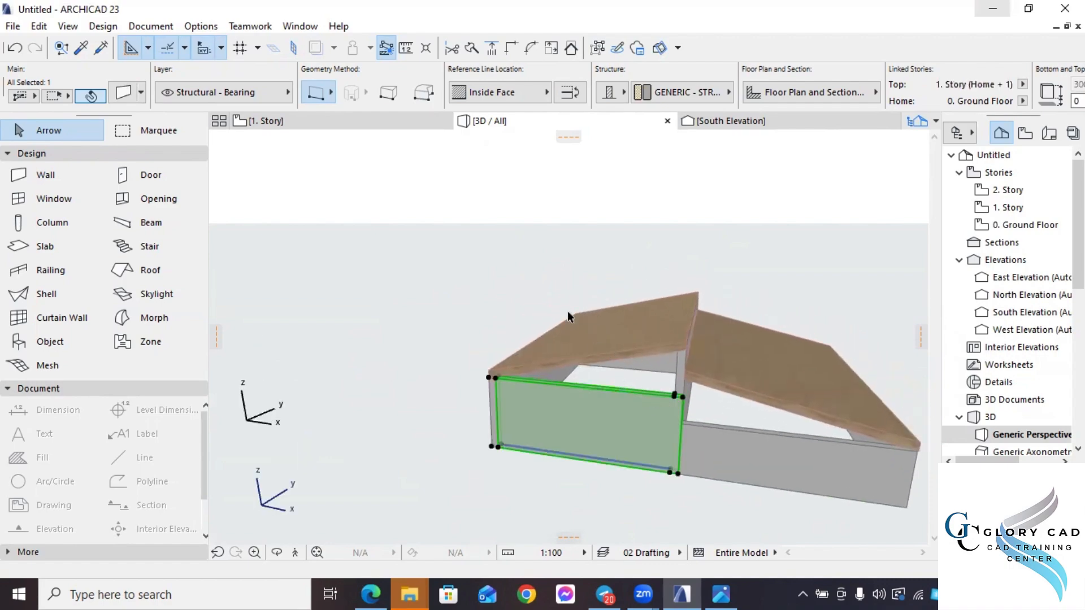
# On the 1. Story plan, offset all edges of the left roof outward to form an overhang and check it in 3D.
pyautogui.click(308, 122)
pyautogui.scroll(-4, 509, 271)
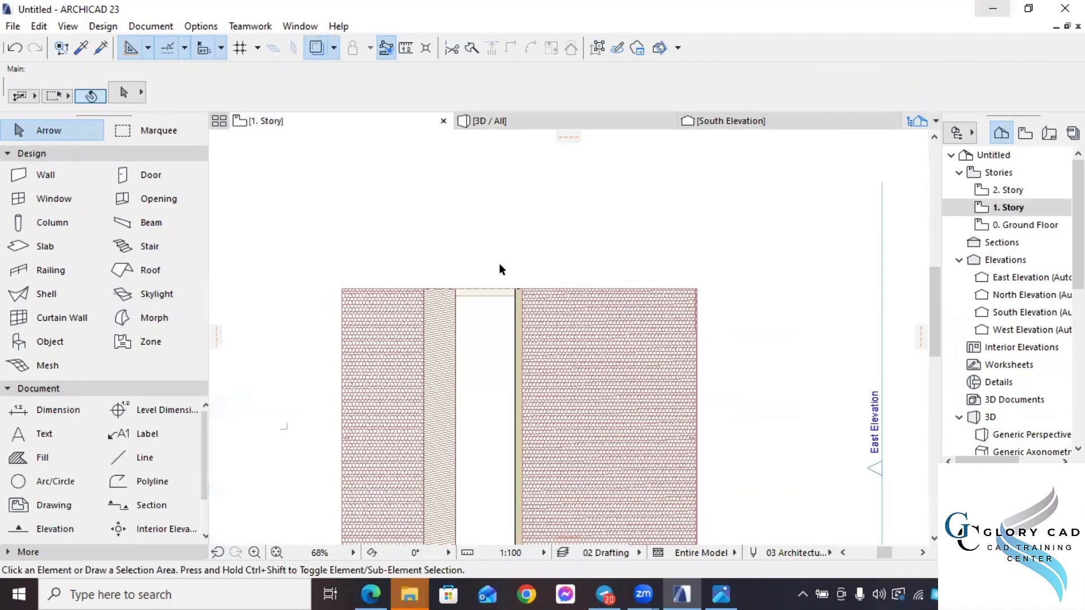
pyautogui.click(531, 293)
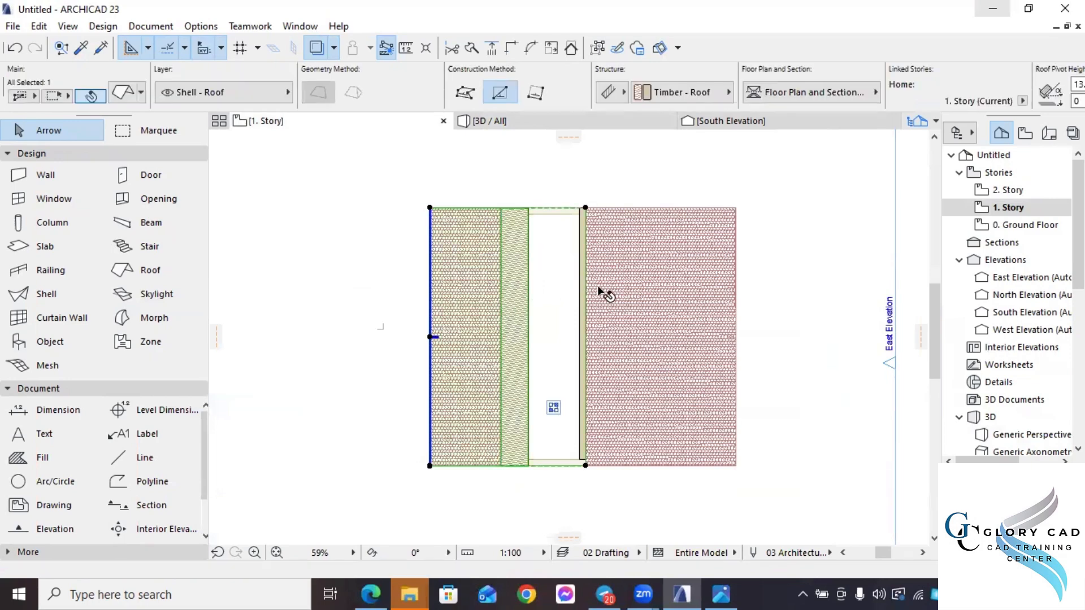
pyautogui.click(431, 299)
pyautogui.click(277, 142)
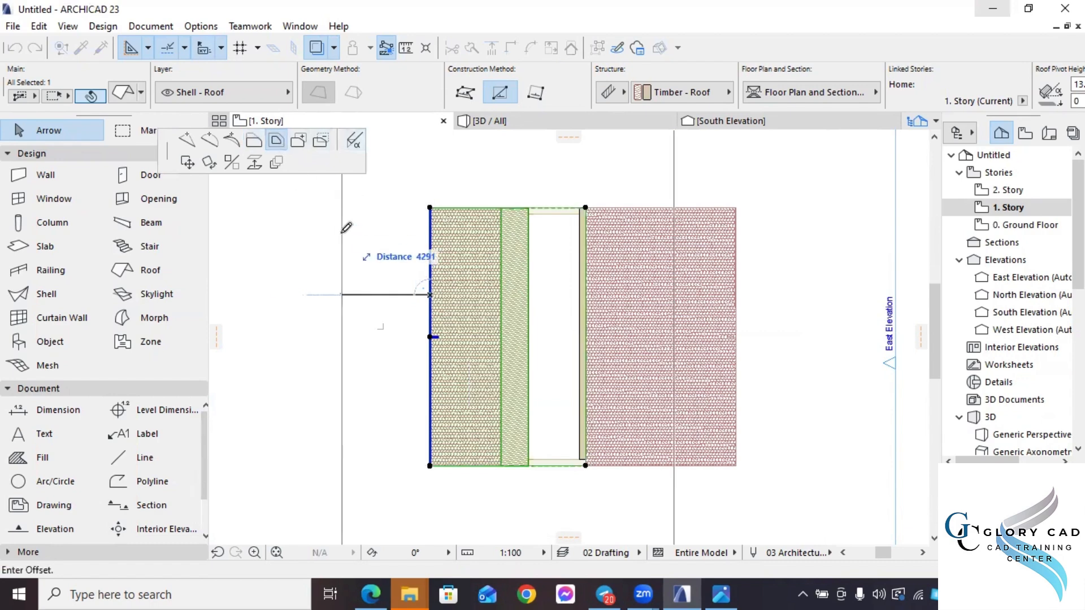
pyautogui.press('Return')
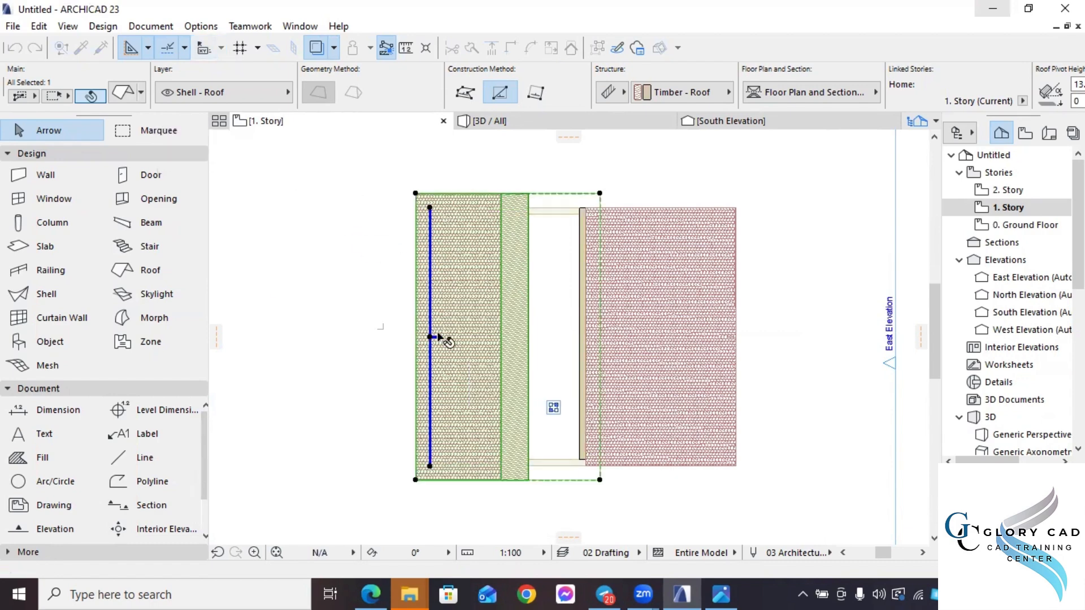
pyautogui.click(511, 124)
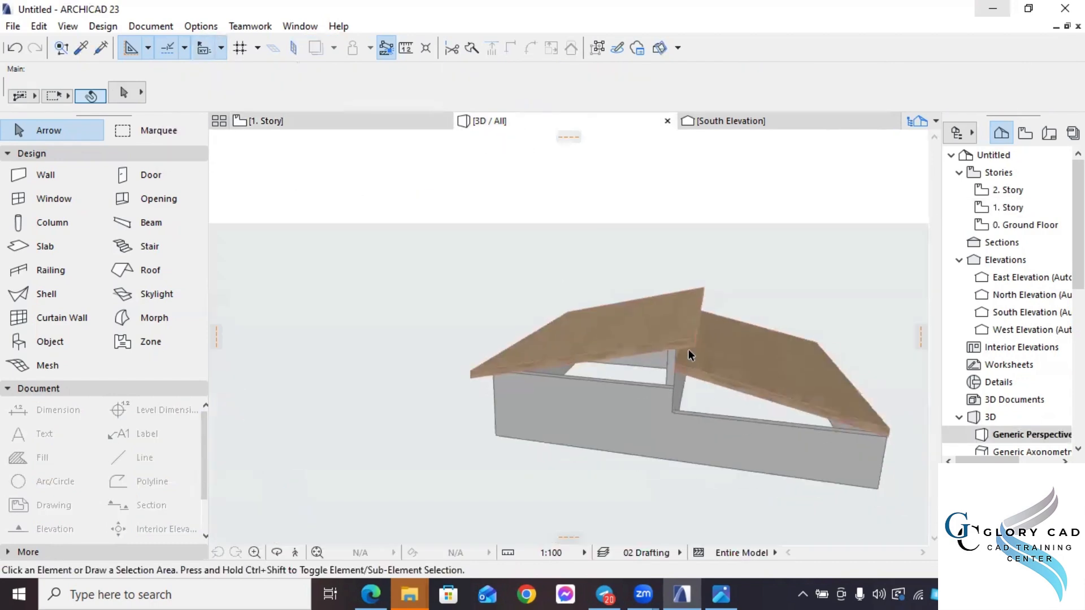
pyautogui.keyDown('shift'); pyautogui.moveTo(668, 383); pyautogui.dragTo(776, 356, button='middle'); pyautogui.keyUp('shift')
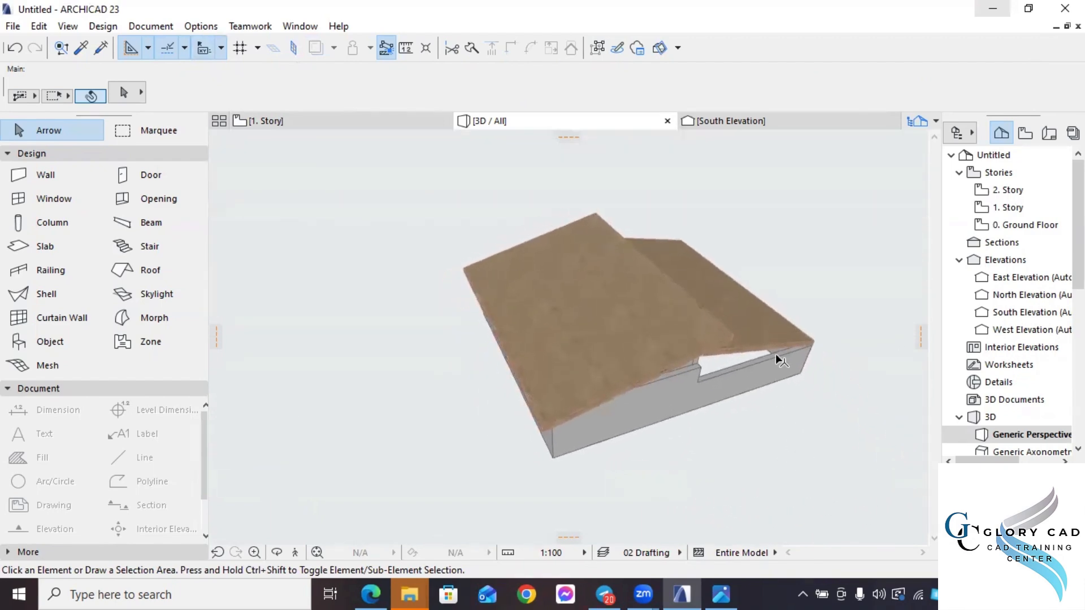
# On the 1. Story plan, offset only the right roof's upper edge outward to line up with the left roof's overhang.
pyautogui.click(358, 120)
pyautogui.click(649, 328)
pyautogui.scroll(2, 643, 326)
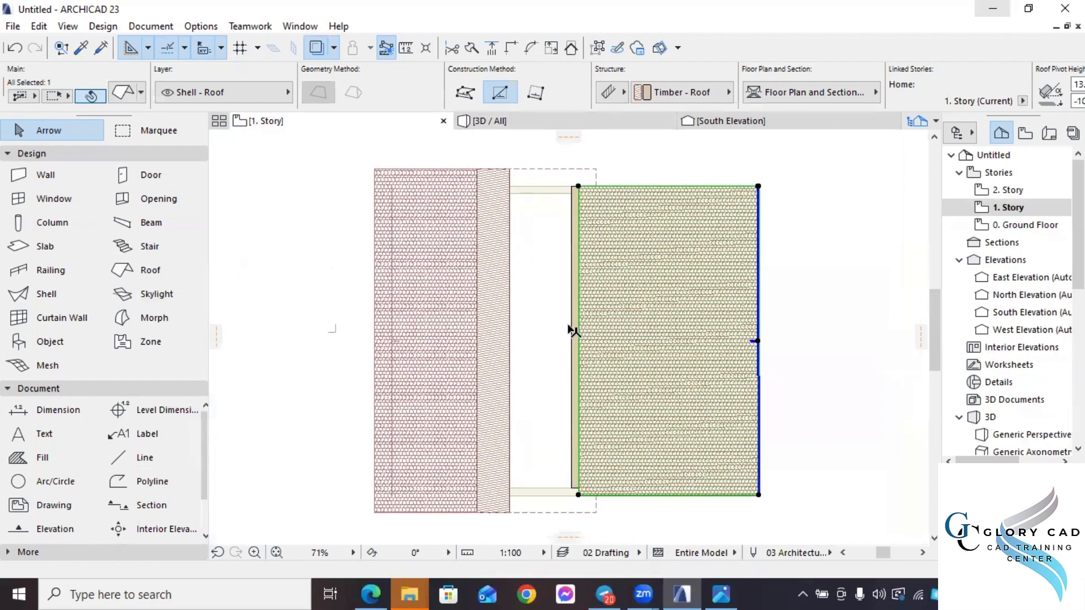
pyautogui.click(676, 186)
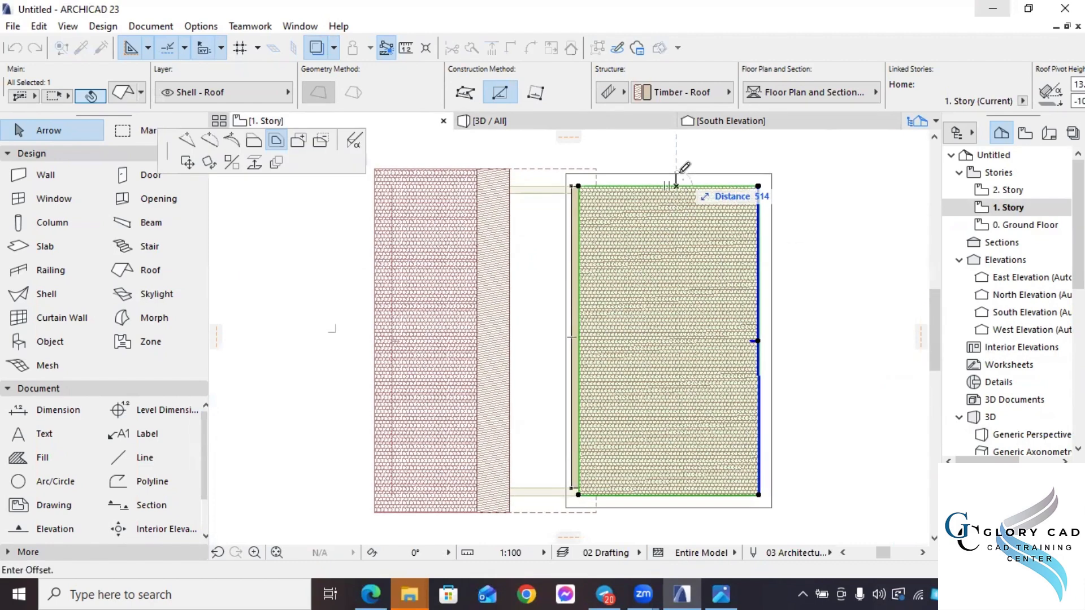
pyautogui.click(255, 142)
pyautogui.write('70')
pyautogui.press('Return')
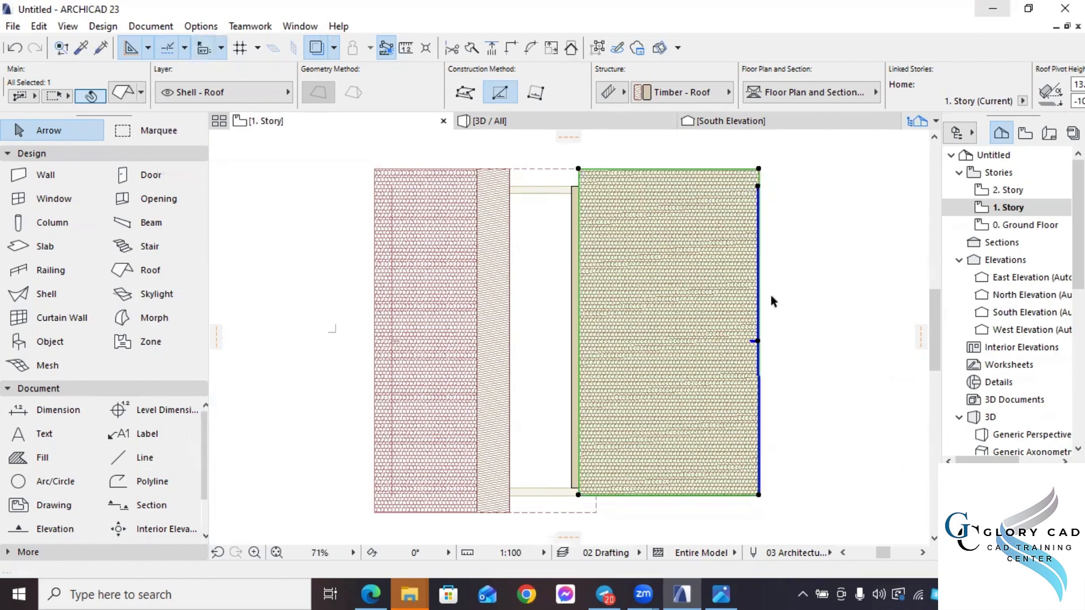
# Offset the right roof's outer and lower edges outward by the same overhang, leaving its inner edge at the shared wall.
pyautogui.click(759, 300)
pyautogui.write('70')
pyautogui.press('Return')
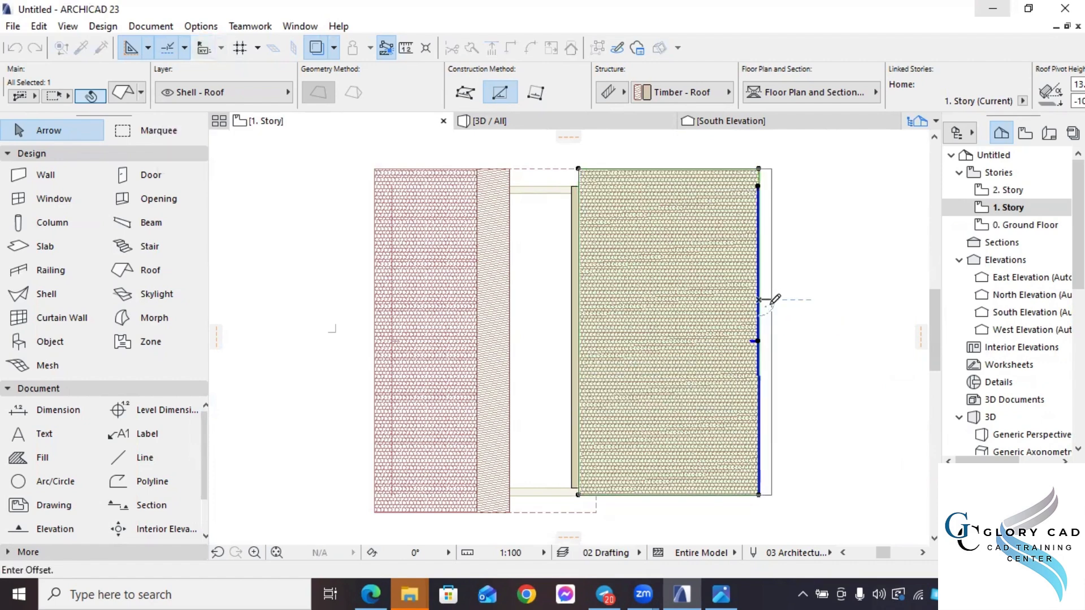
pyautogui.click(714, 495)
pyautogui.write('7')
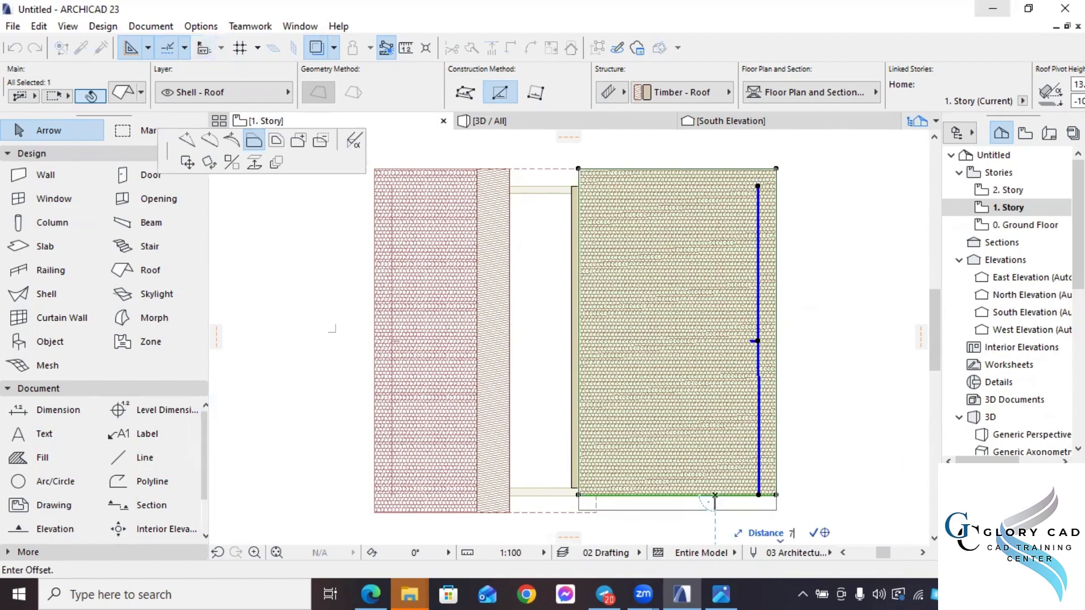
pyautogui.write('0')
pyautogui.press('Return')
pyautogui.scroll(-2, 667, 517)
pyautogui.moveTo(667, 520); pyautogui.dragTo(651, 477, button='middle')
pyautogui.press('Escape')
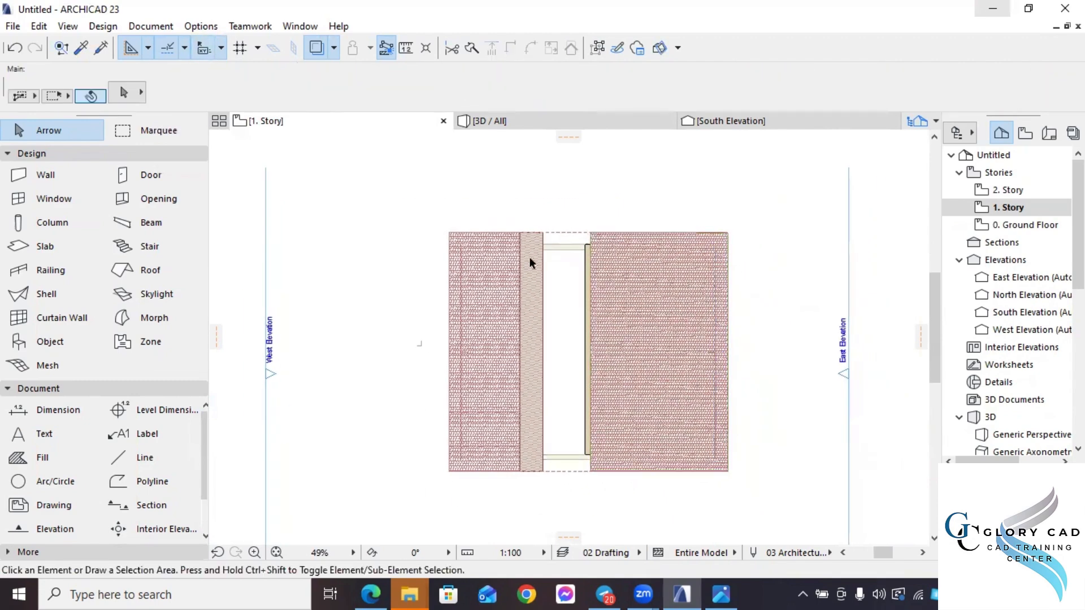
# In the 3D view, unlink the tops of the left room's two end walls and set their height to 7000 mm.
pyautogui.click(535, 122)
pyautogui.keyDown('shift'); pyautogui.moveTo(764, 402); pyautogui.dragTo(599, 233, button='middle'); pyautogui.keyUp('shift')
pyautogui.click(576, 340)
pyautogui.keyDown('shift'); pyautogui.click(428, 405); pyautogui.keyUp('shift')
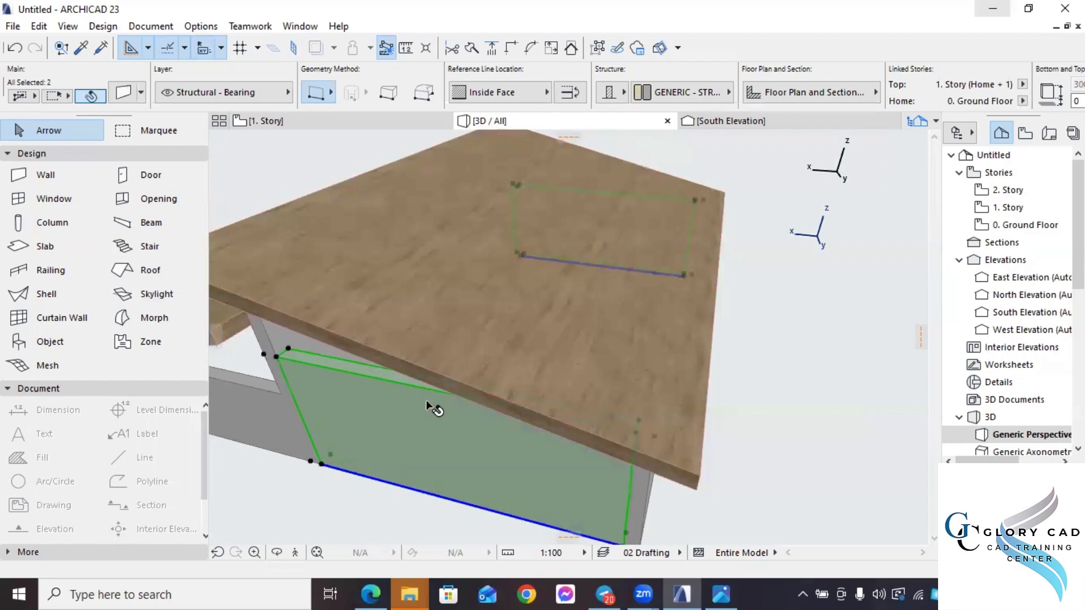
pyautogui.scroll(-3, 428, 405)
pyautogui.hscroll(5, 701, 77)
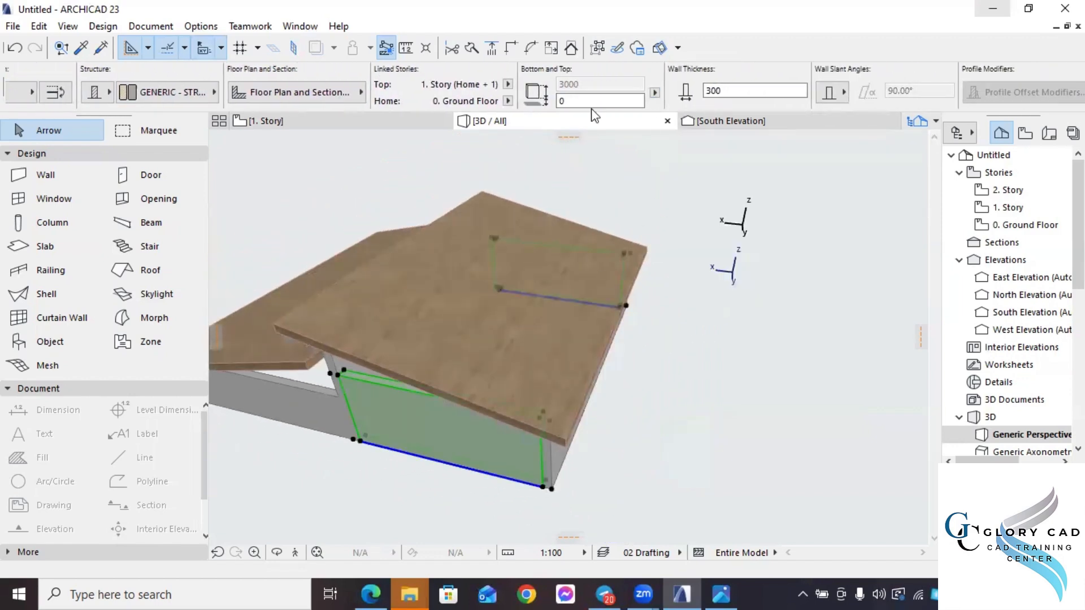
pyautogui.click(509, 85)
pyautogui.click(562, 111)
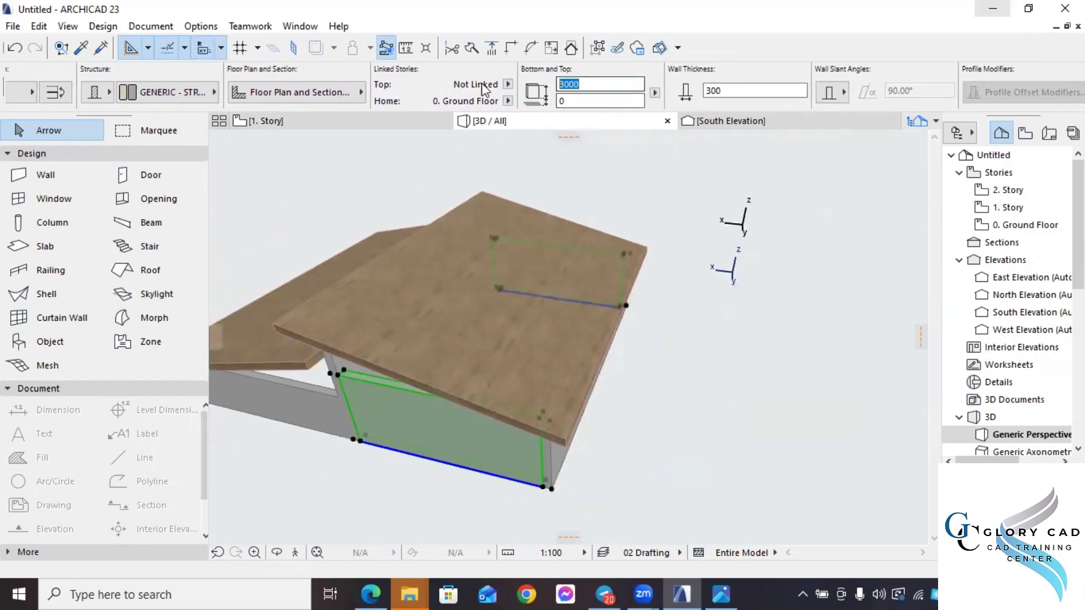
pyautogui.write('7000')
pyautogui.press('Return')
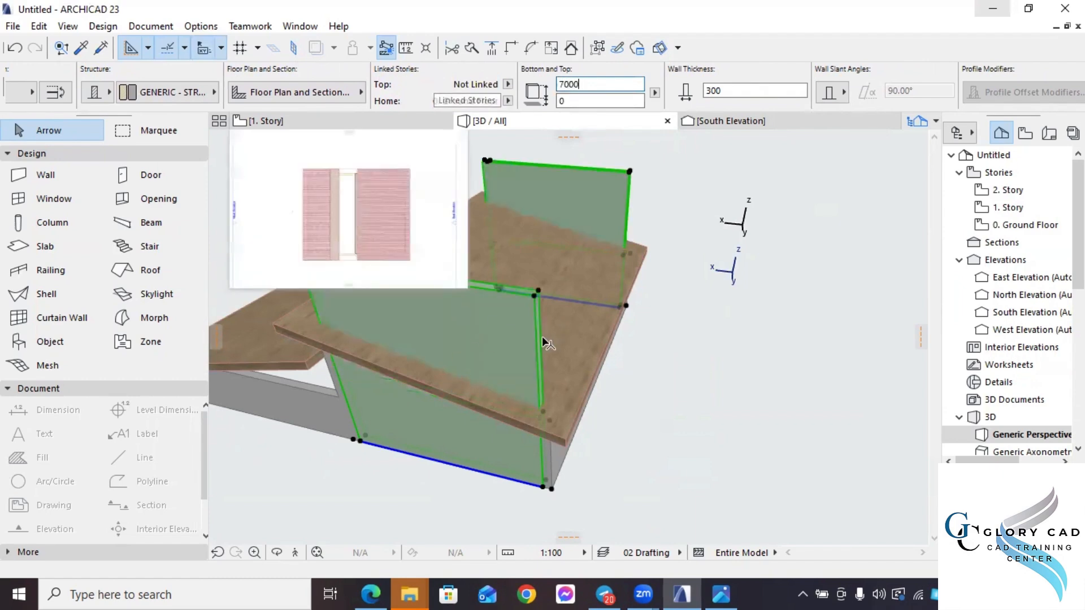
# Trim the left room's two end walls to the left roof, keeping the parts below it.
pyautogui.keyDown('shift'); pyautogui.moveTo(671, 325); pyautogui.dragTo(562, 331, button='middle'); pyautogui.keyUp('shift')
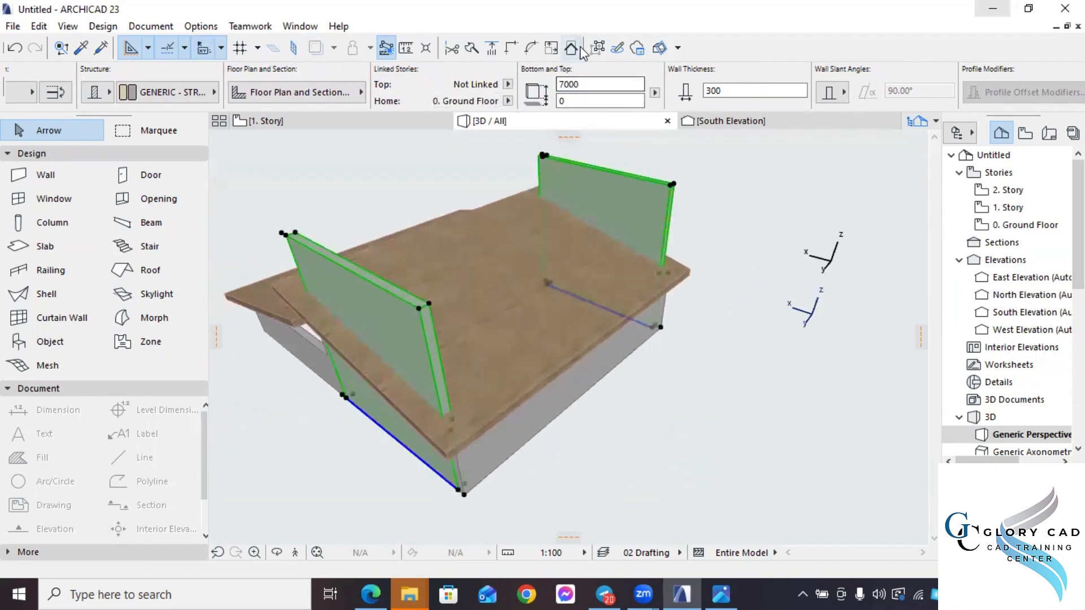
pyautogui.click(572, 50)
pyautogui.click(563, 412)
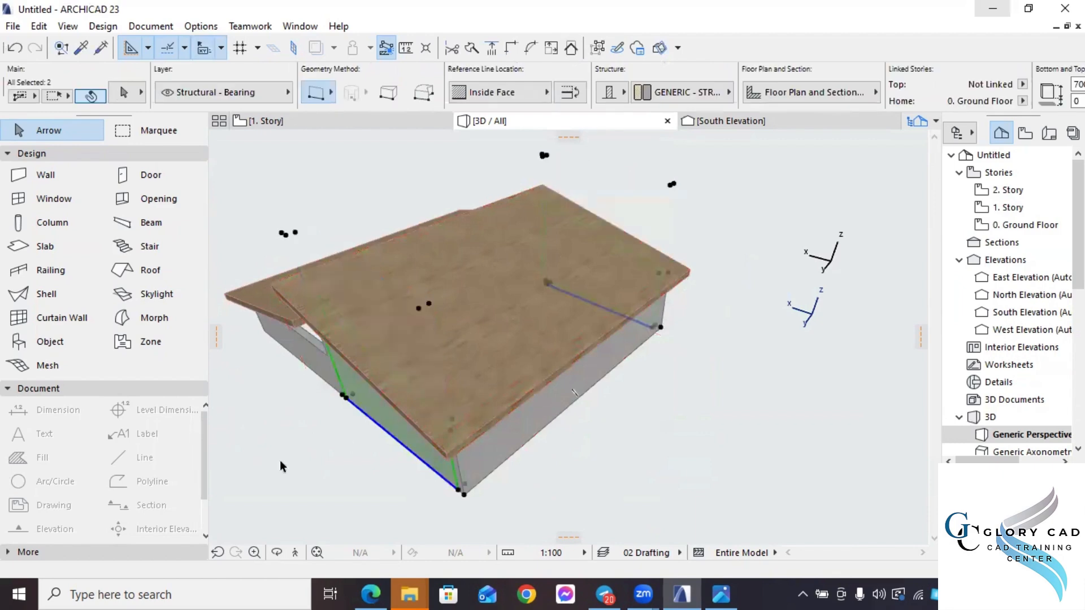
# Select the right room's two end walls and set their height to 6000 mm with the top not linked.
pyautogui.keyDown('shift'); pyautogui.moveTo(395, 441); pyautogui.dragTo(372, 187, button='middle'); pyautogui.keyUp('shift')
pyautogui.click(546, 435)
pyautogui.press('Escape')
pyautogui.click(702, 360)
pyautogui.keyDown('shift'); pyautogui.click(657, 415); pyautogui.keyUp('shift')
pyautogui.scroll(-3, 663, 78)
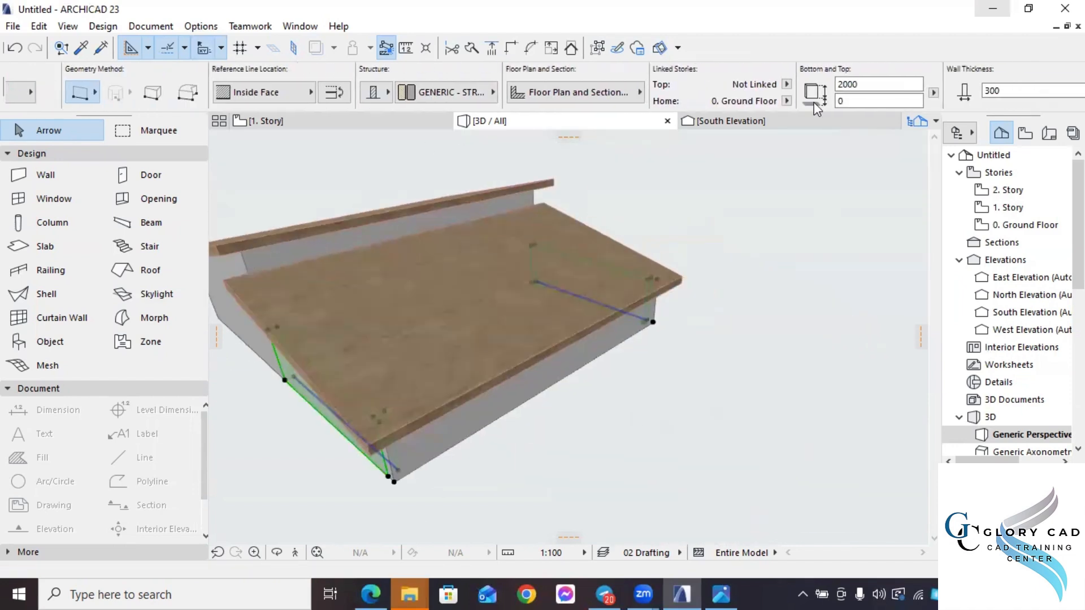
pyautogui.click(679, 84)
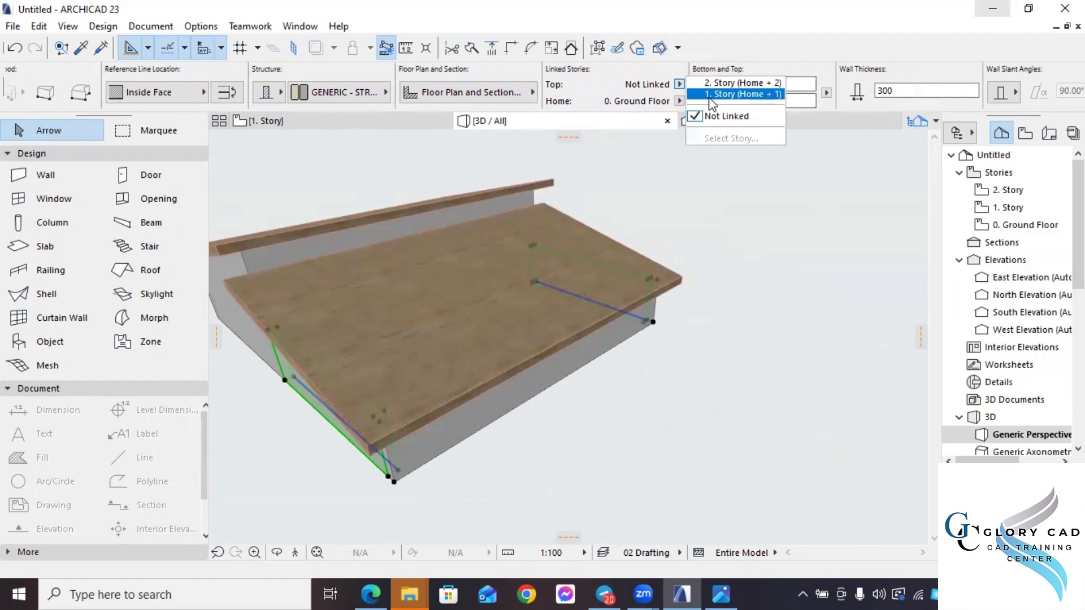
pyautogui.click(726, 116)
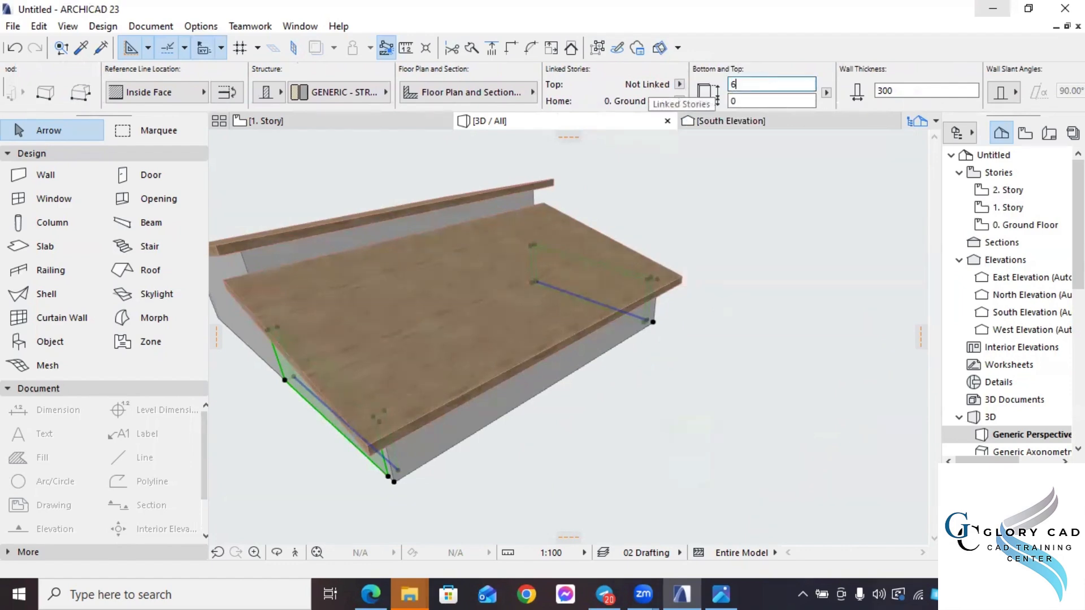
pyautogui.write('6000')
pyautogui.press('Return')
# Trim the right room's two end walls to the right roof, keeping the parts below it.
pyautogui.keyDown('shift'); pyautogui.moveTo(471, 349); pyautogui.dragTo(503, 345, button='middle'); pyautogui.keyUp('shift')
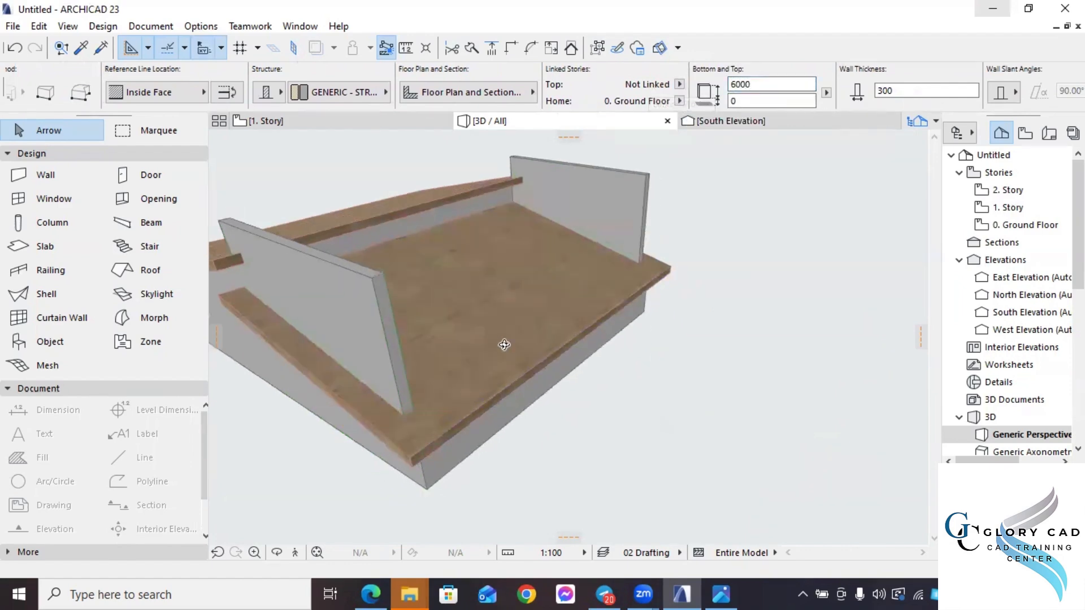
pyautogui.click(571, 51)
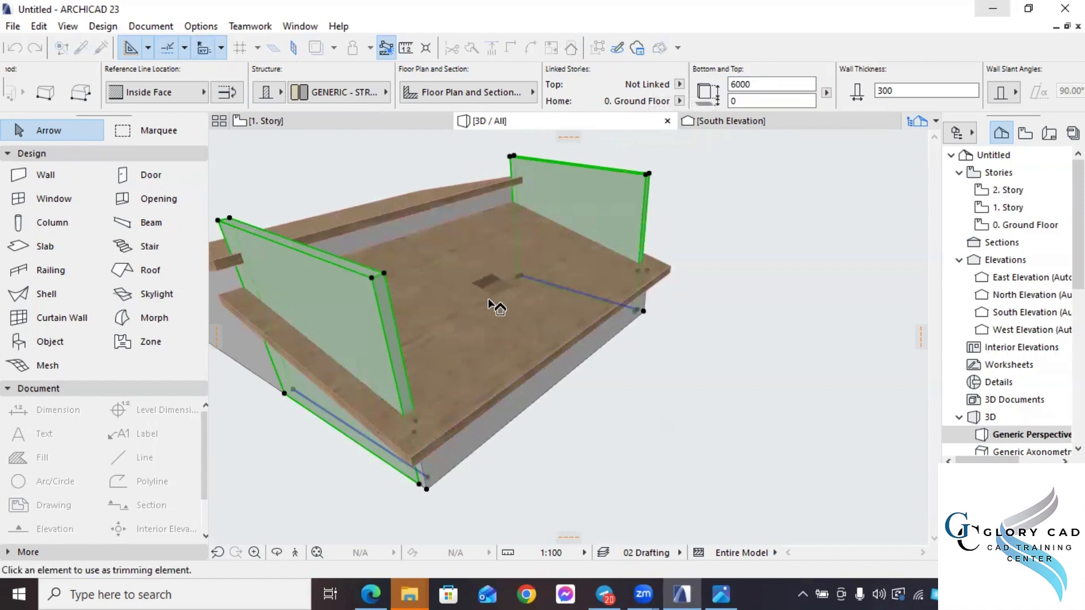
pyautogui.click(485, 323)
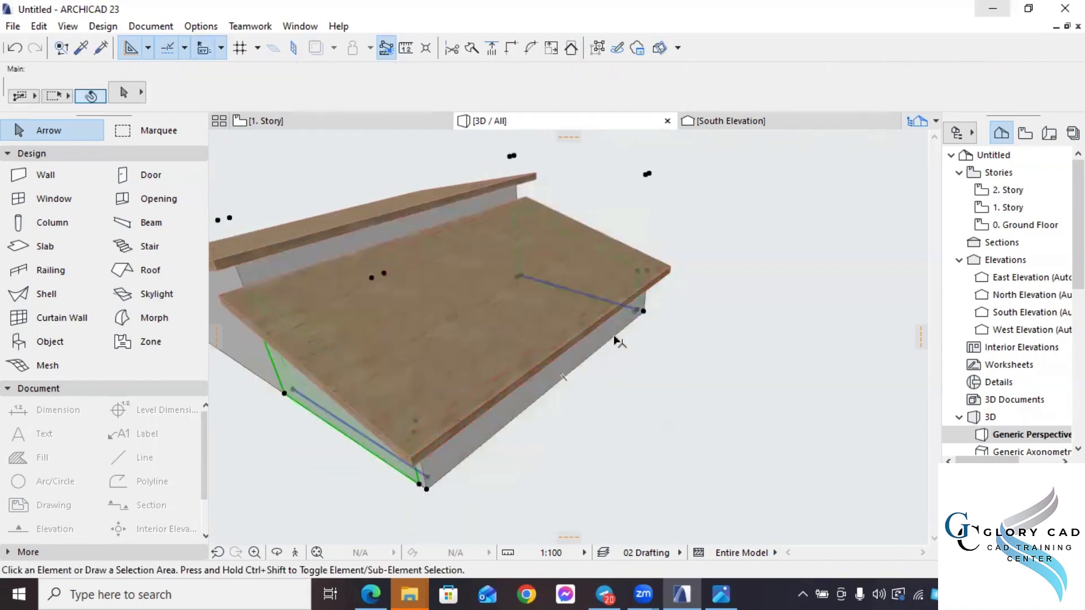
pyautogui.keyDown('shift'); pyautogui.moveTo(444, 391); pyautogui.dragTo(492, 363, button='middle'); pyautogui.keyUp('shift')
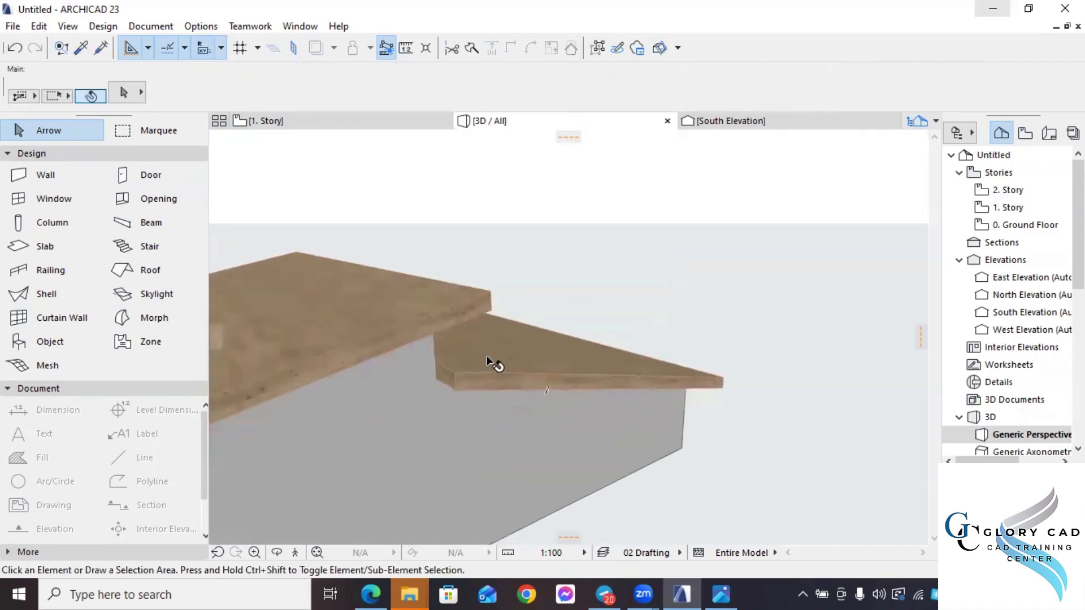
# Switch to the image viewer with roof shape.PNG and compare the model with the Clerestory example.
pyautogui.click(721, 594)
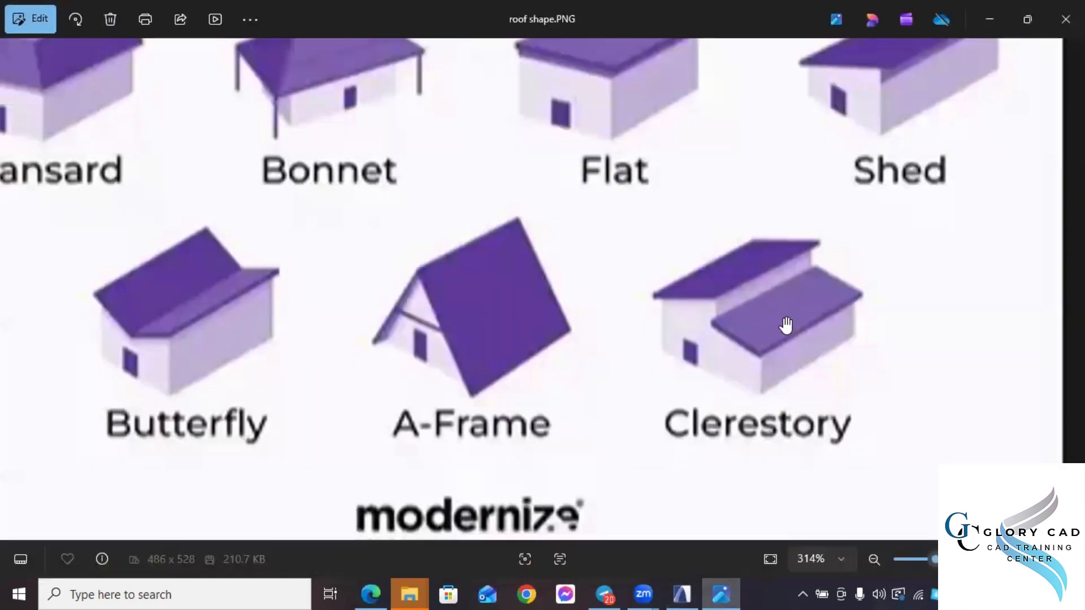